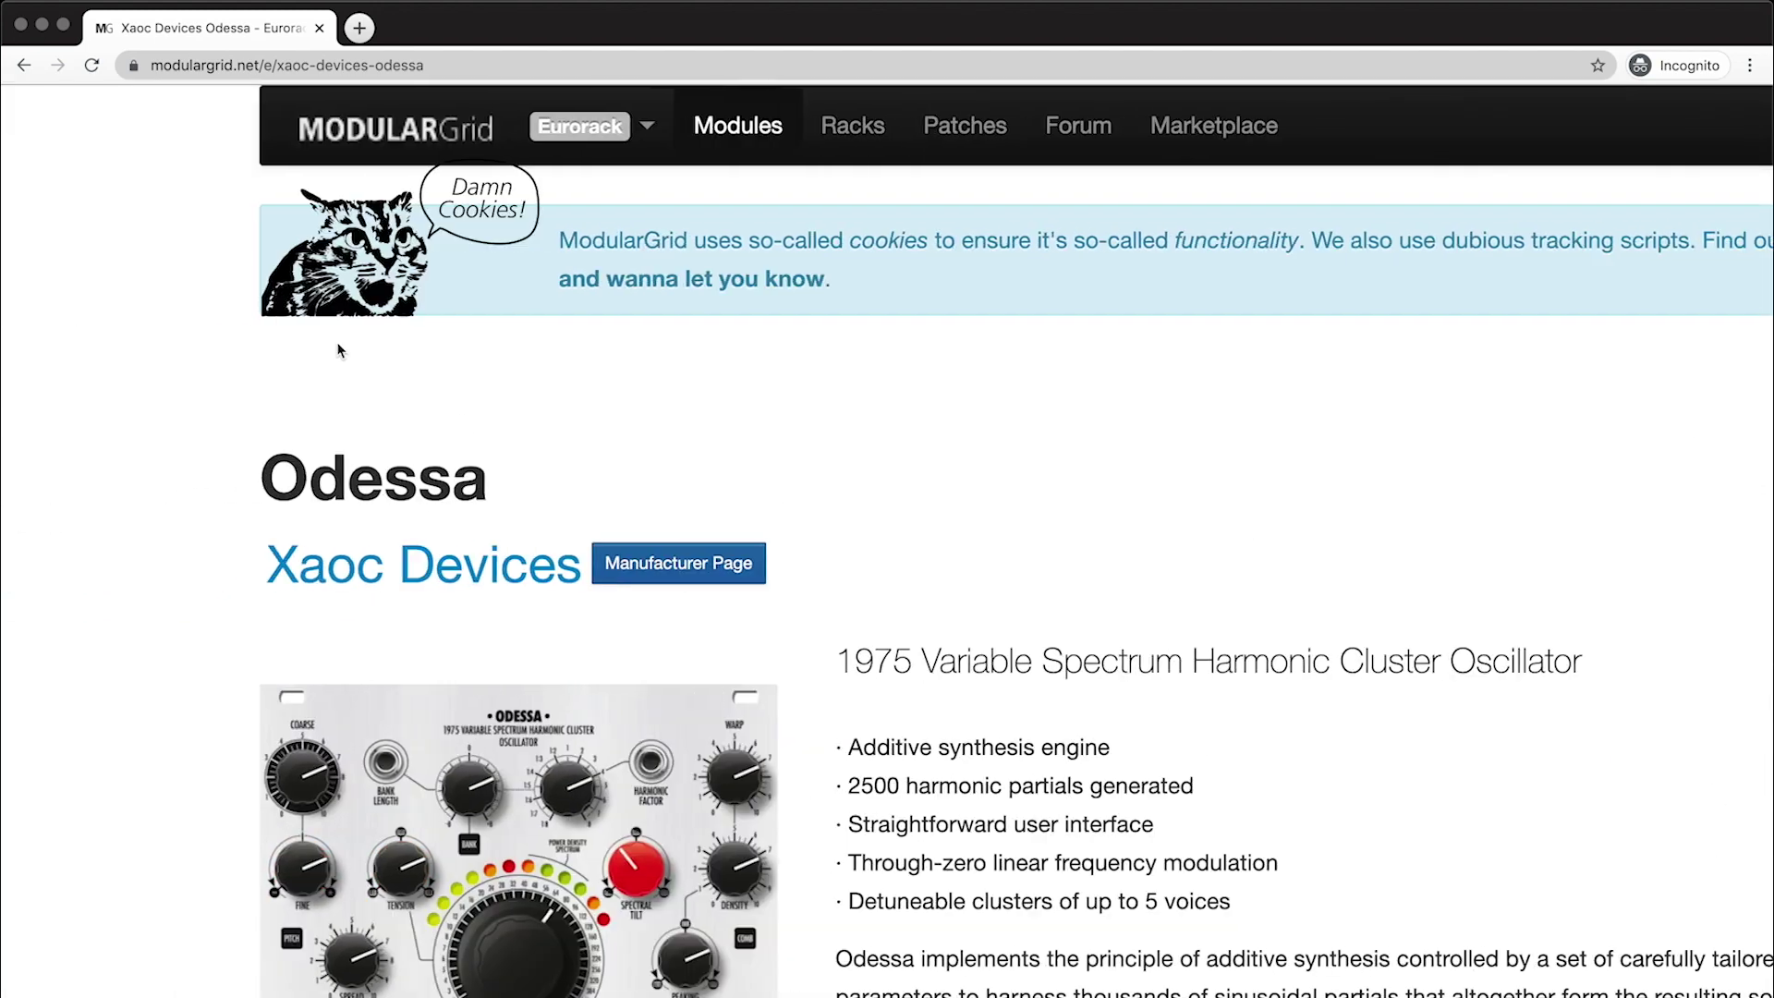
scroll(339, 350, right, 5)
scroll(338, 350, right, 2)
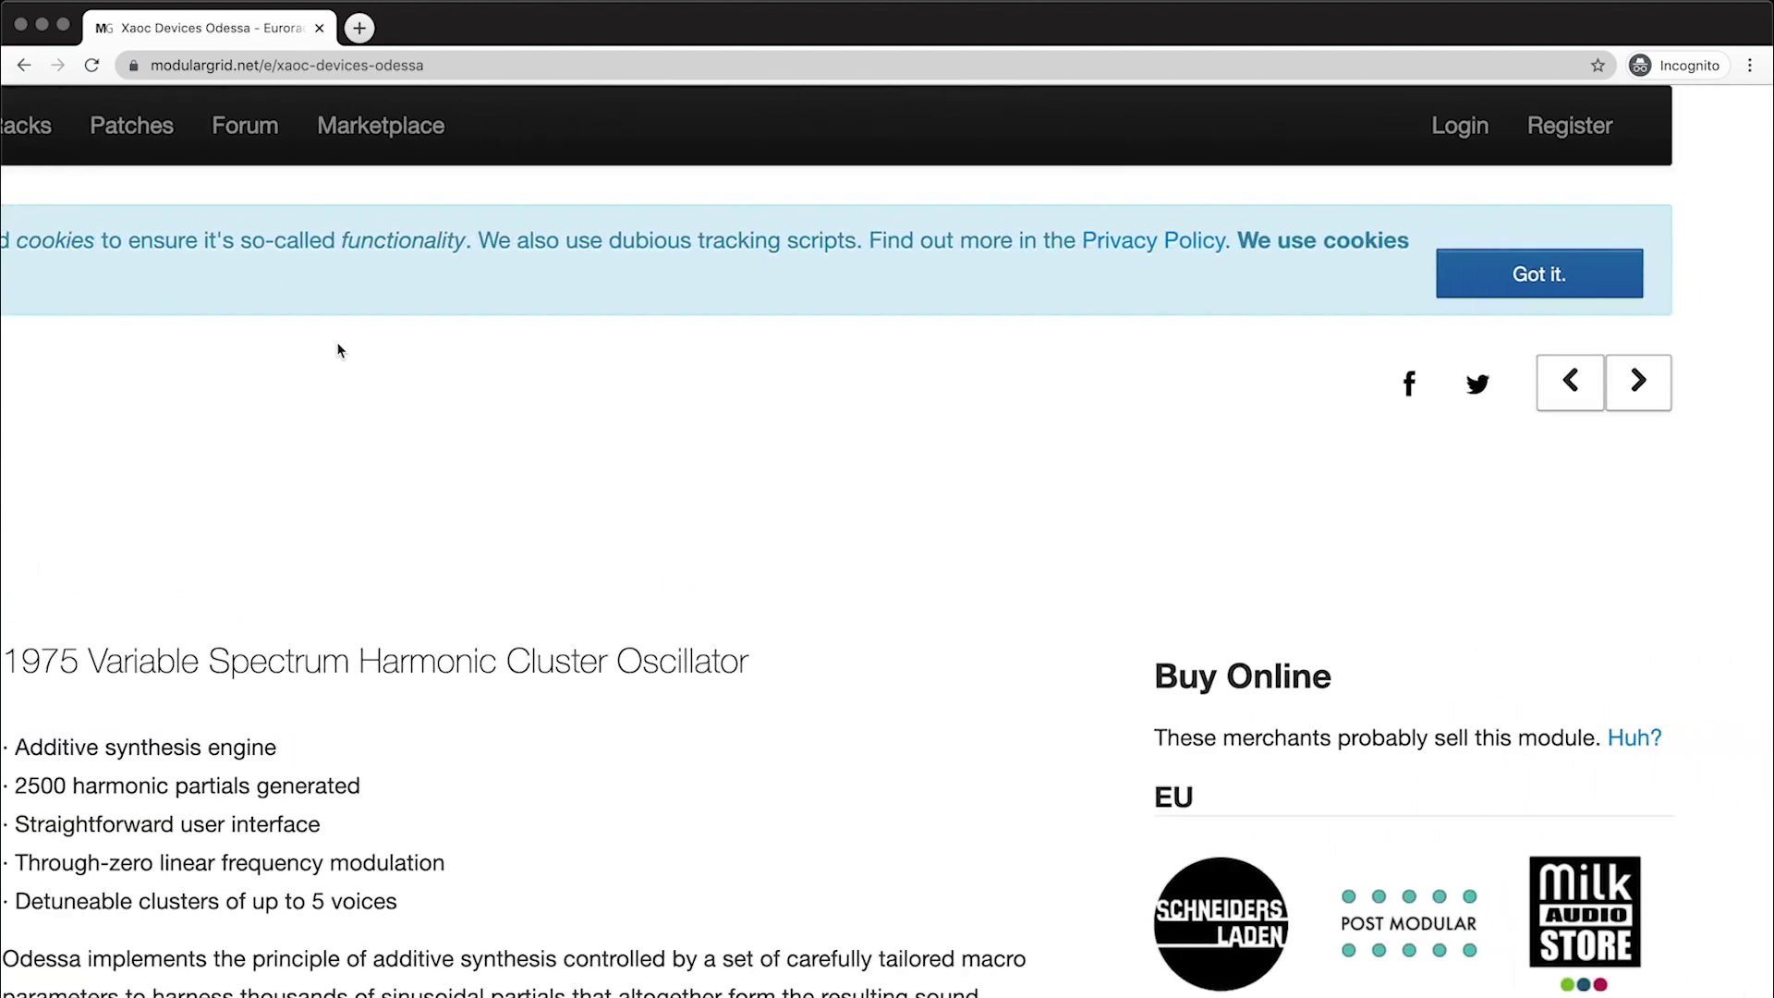
scroll(338, 351, down, 3)
scroll(338, 350, down, 4)
scroll(338, 351, down, 2)
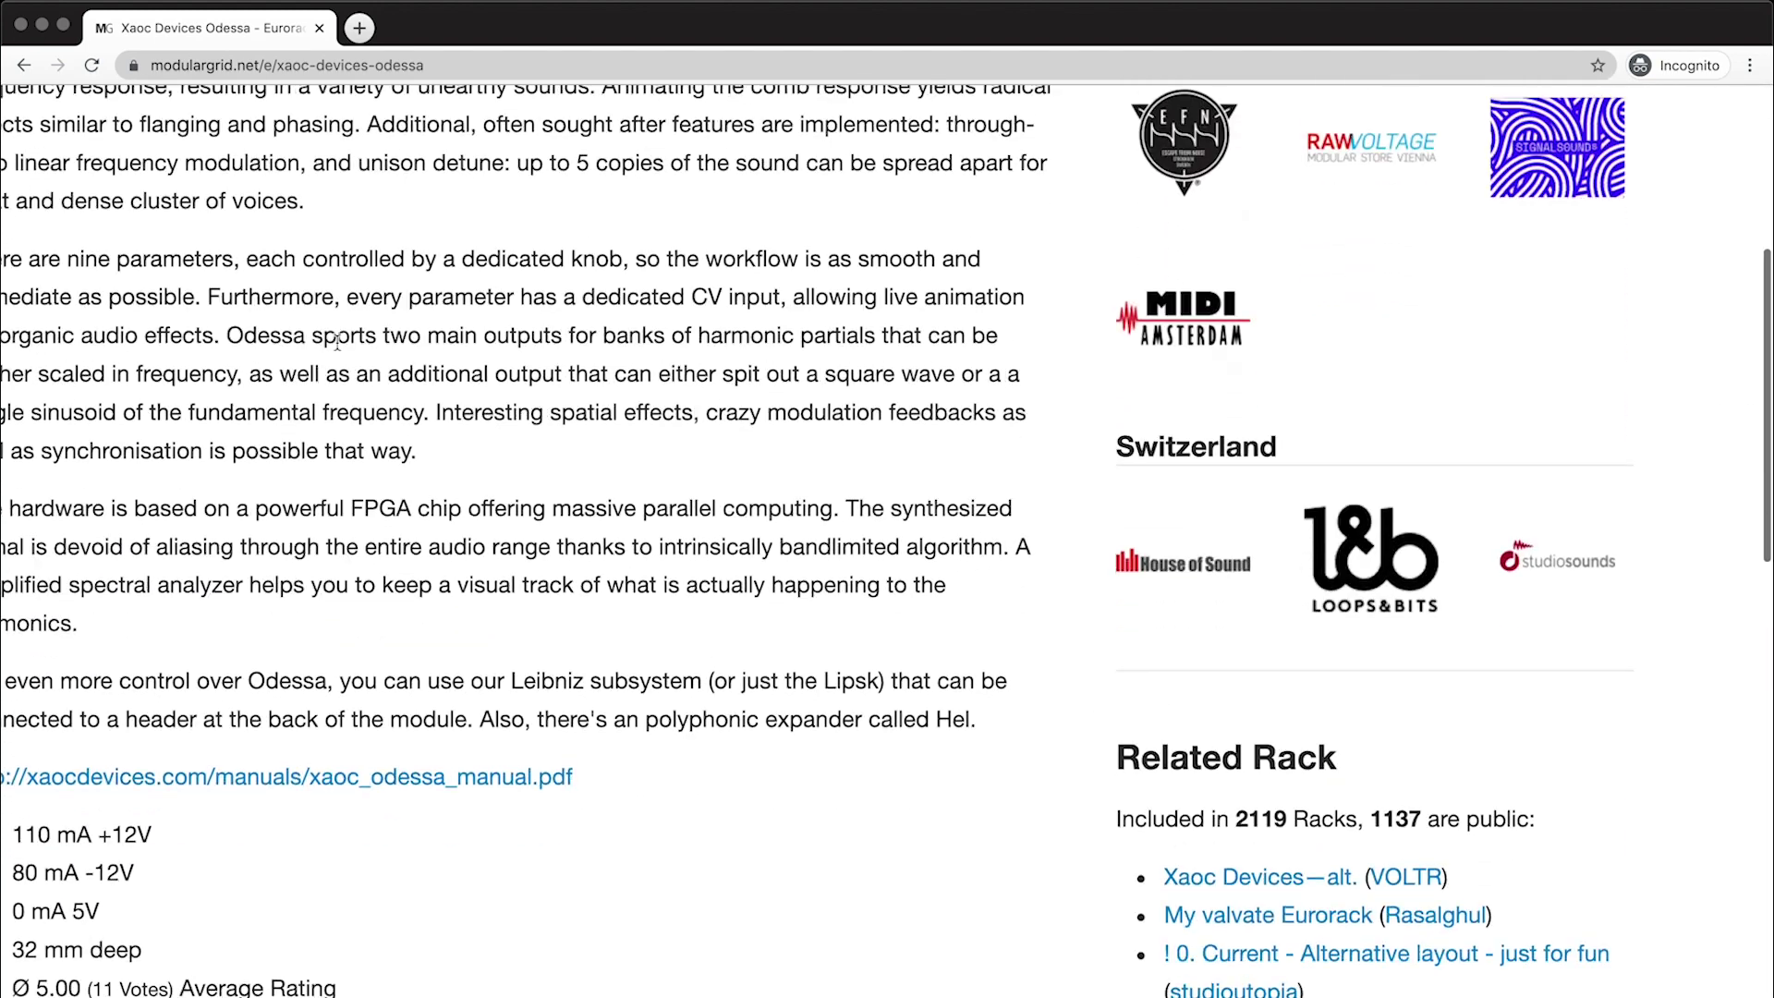
scroll(339, 350, down, 4)
scroll(338, 350, down, 2)
scroll(338, 350, left, 8)
scroll(338, 350, up, 1)
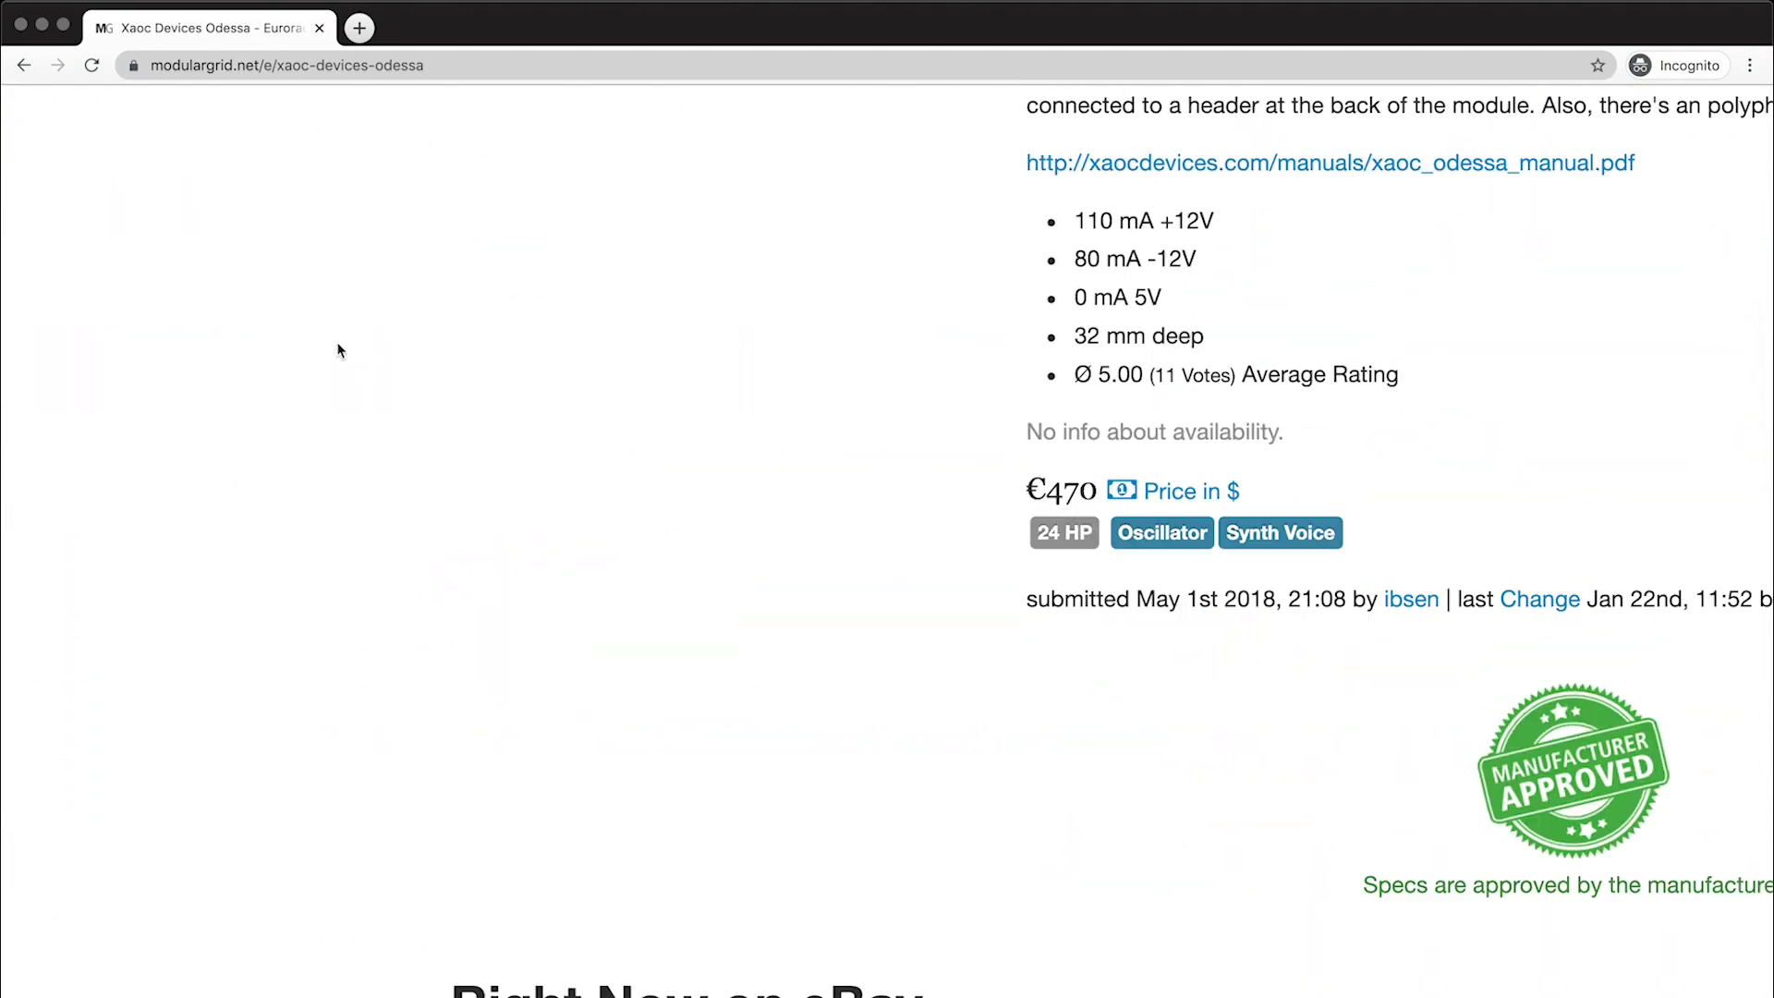
scroll(338, 350, down, 5)
scroll(339, 350, up, 9)
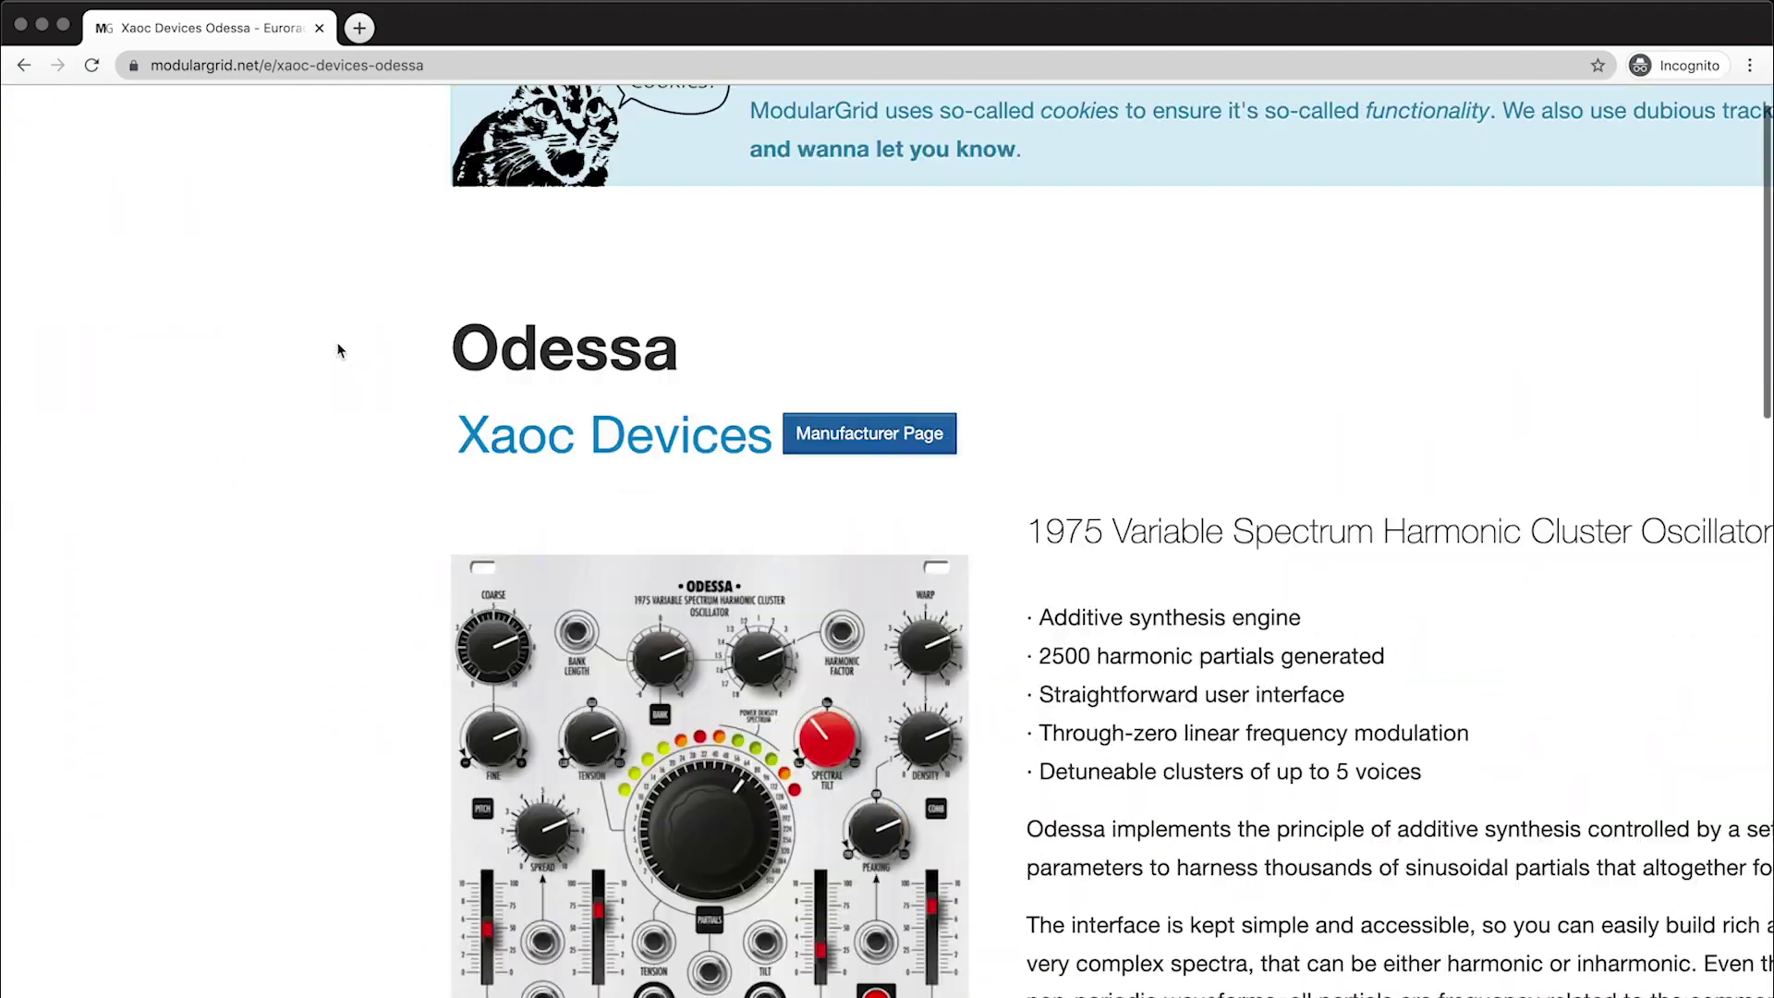
scroll(133, 286, down, 5)
scroll(133, 287, down, 4)
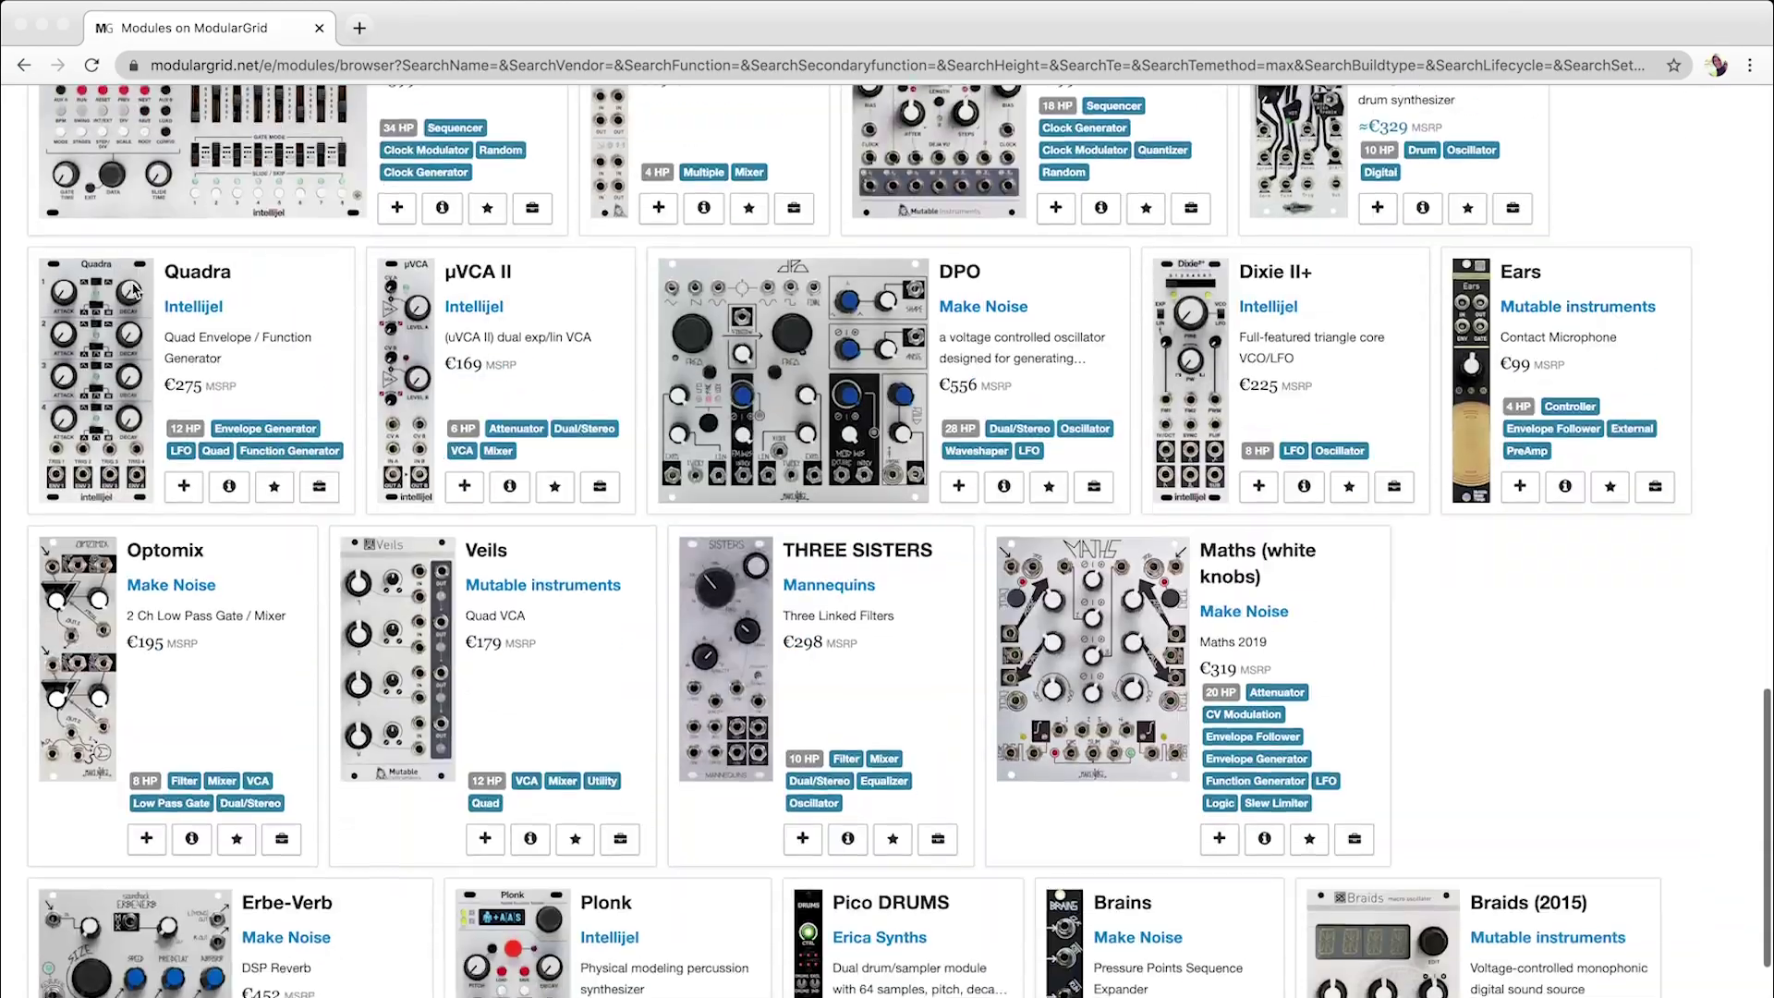
scroll(133, 286, up, 15)
scroll(612, 447, up, 2)
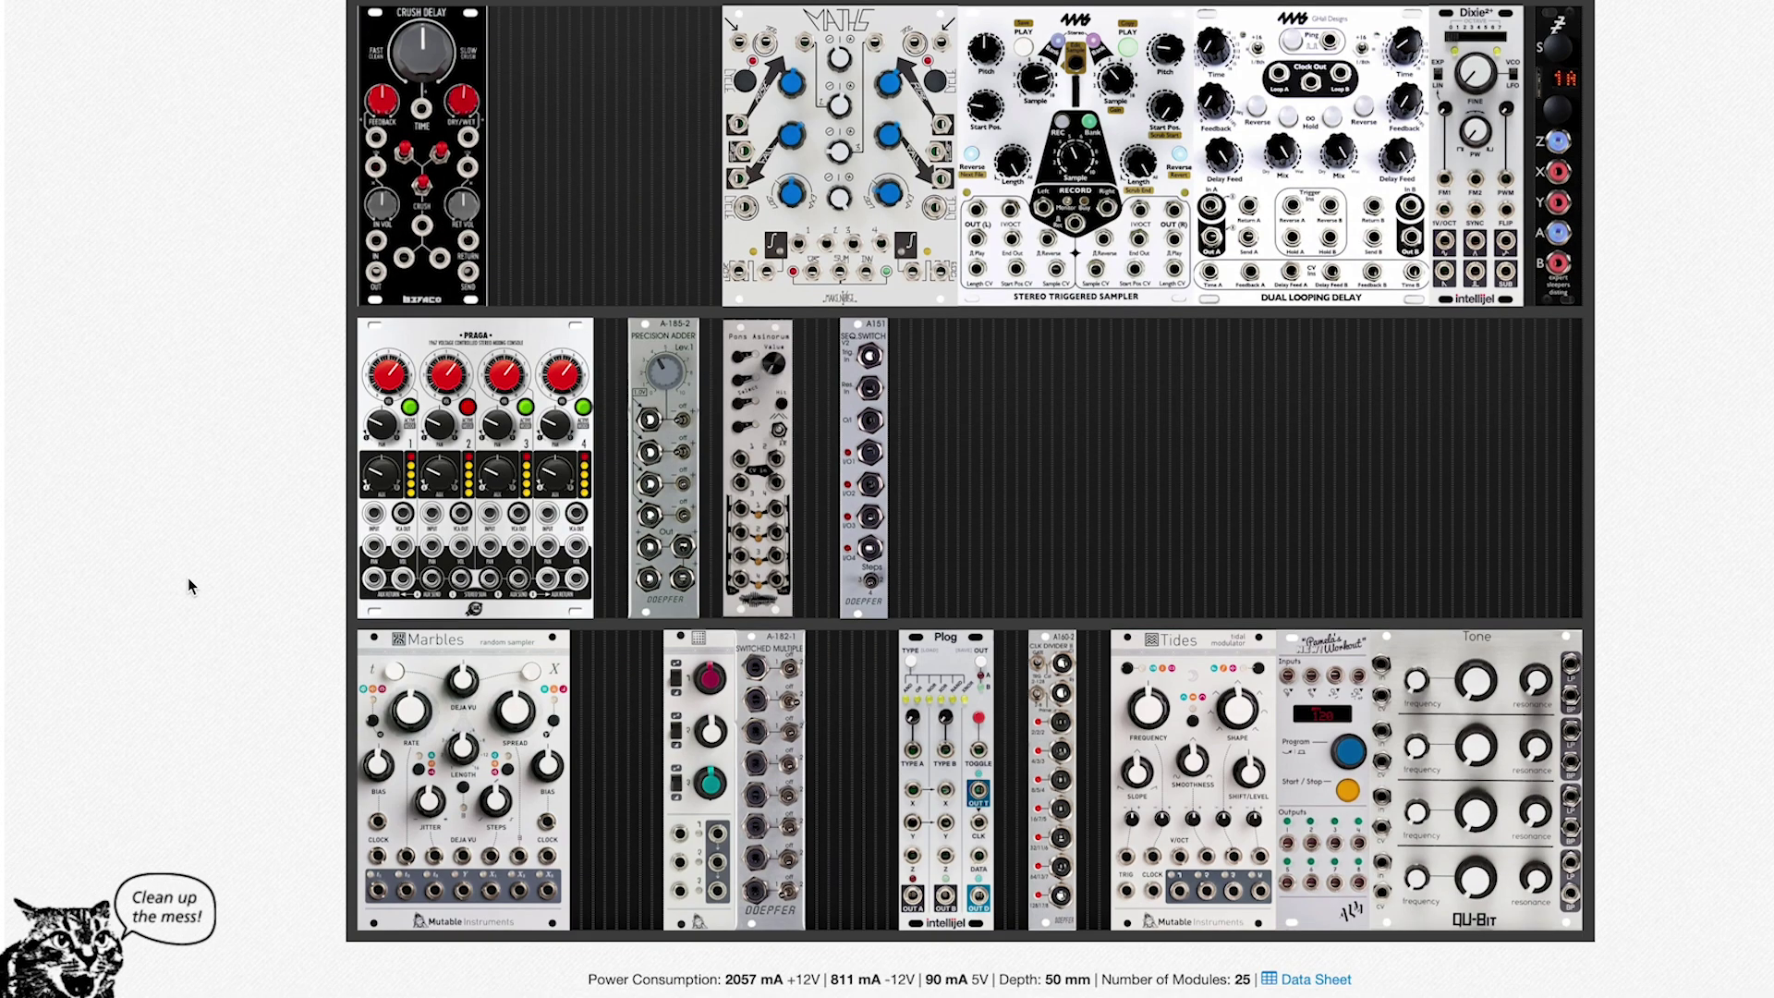
scroll(1011, 508, down, 5)
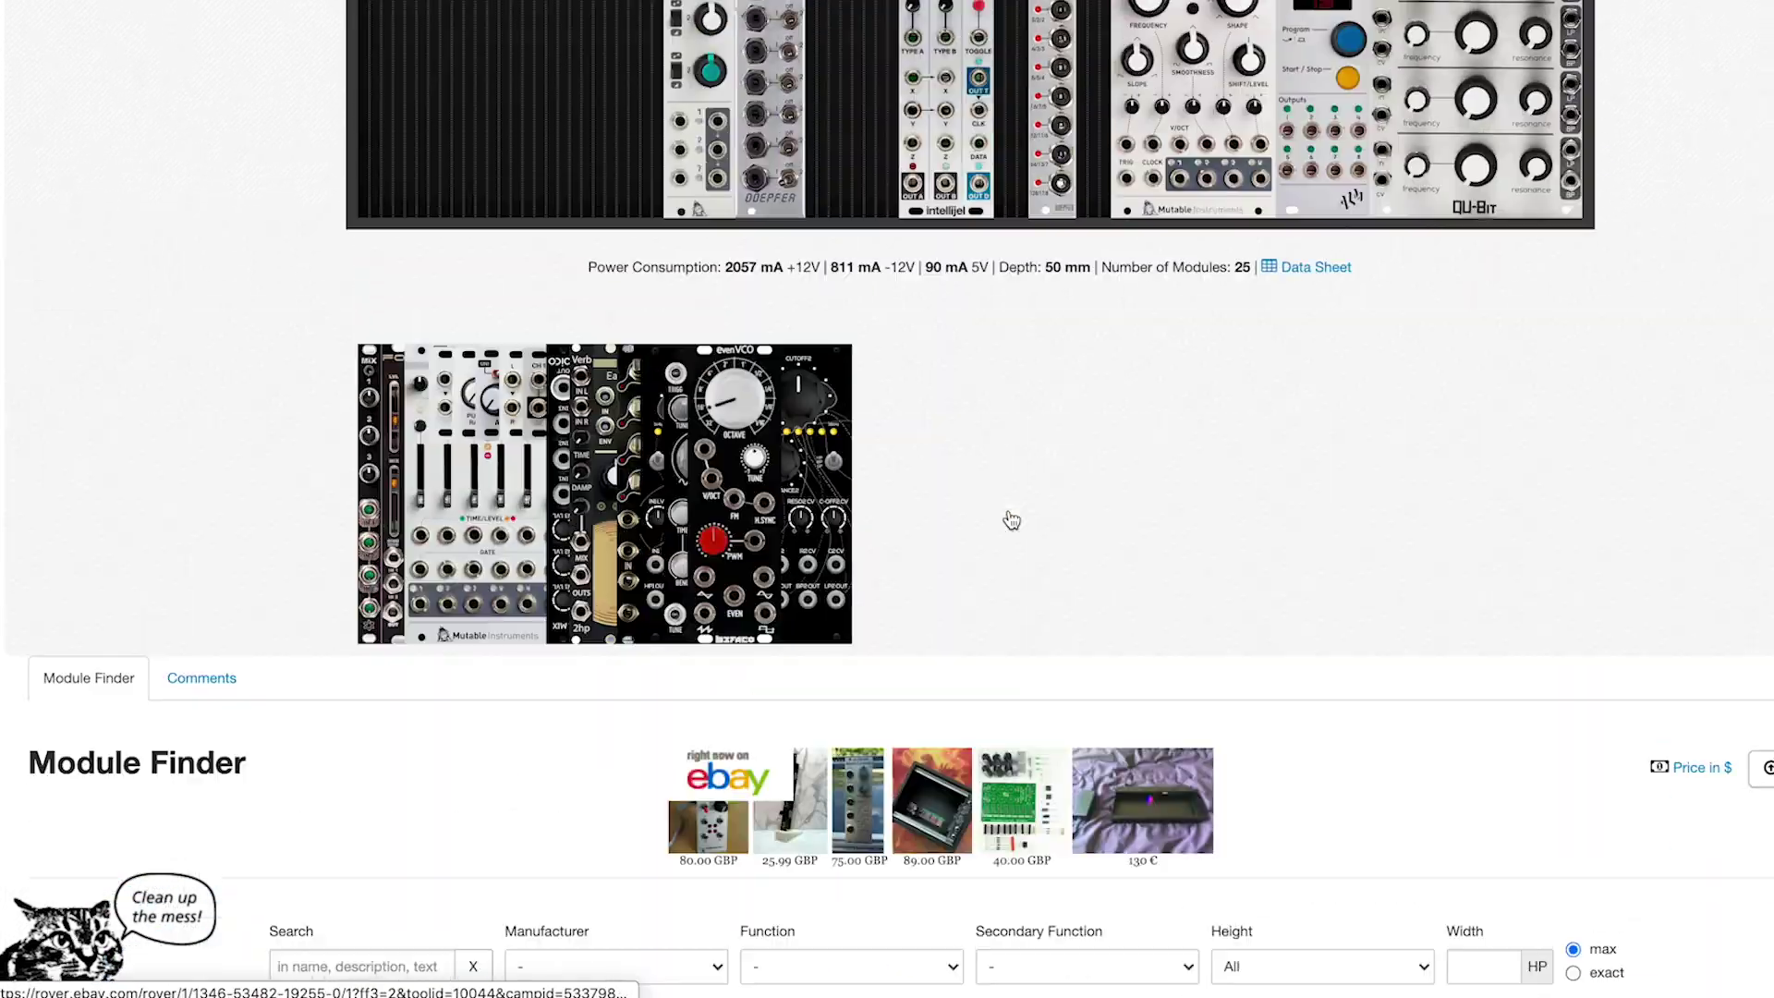
drag(735, 415, 617, 83)
scroll(618, 139, up, 3)
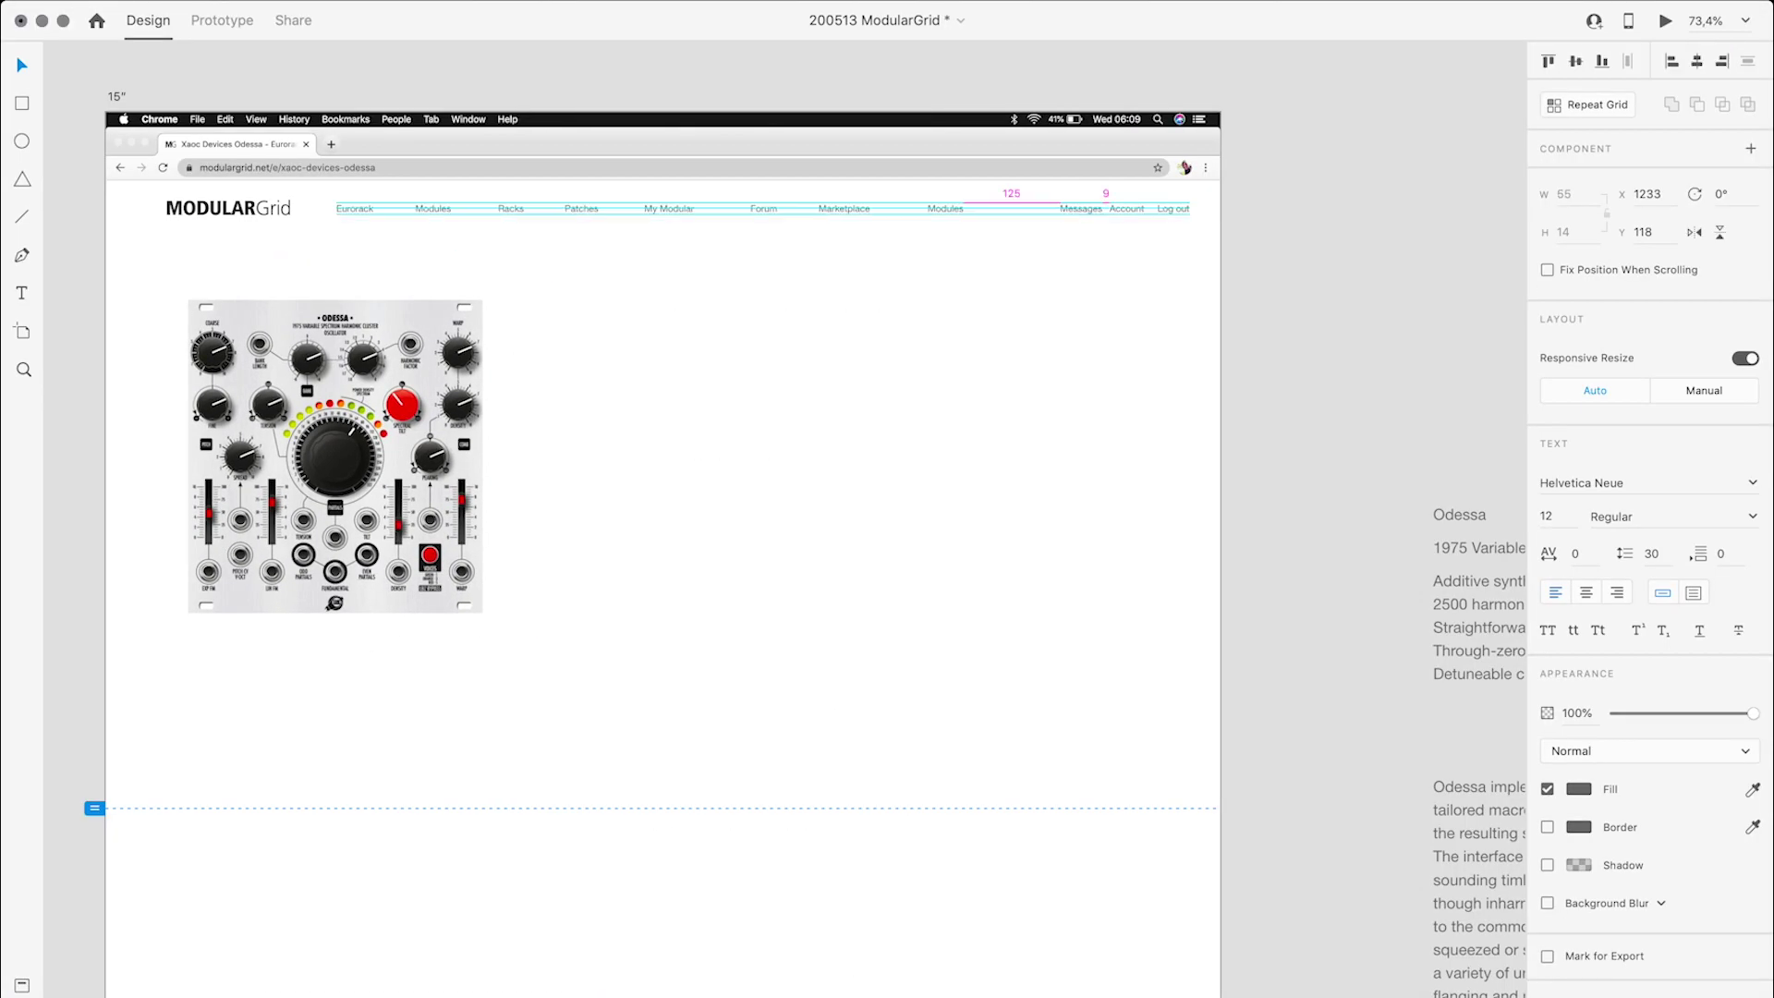
Step: Select the Racks navigation label and view the mockup at 100% zoom
key(super+1)
click(689, 248)
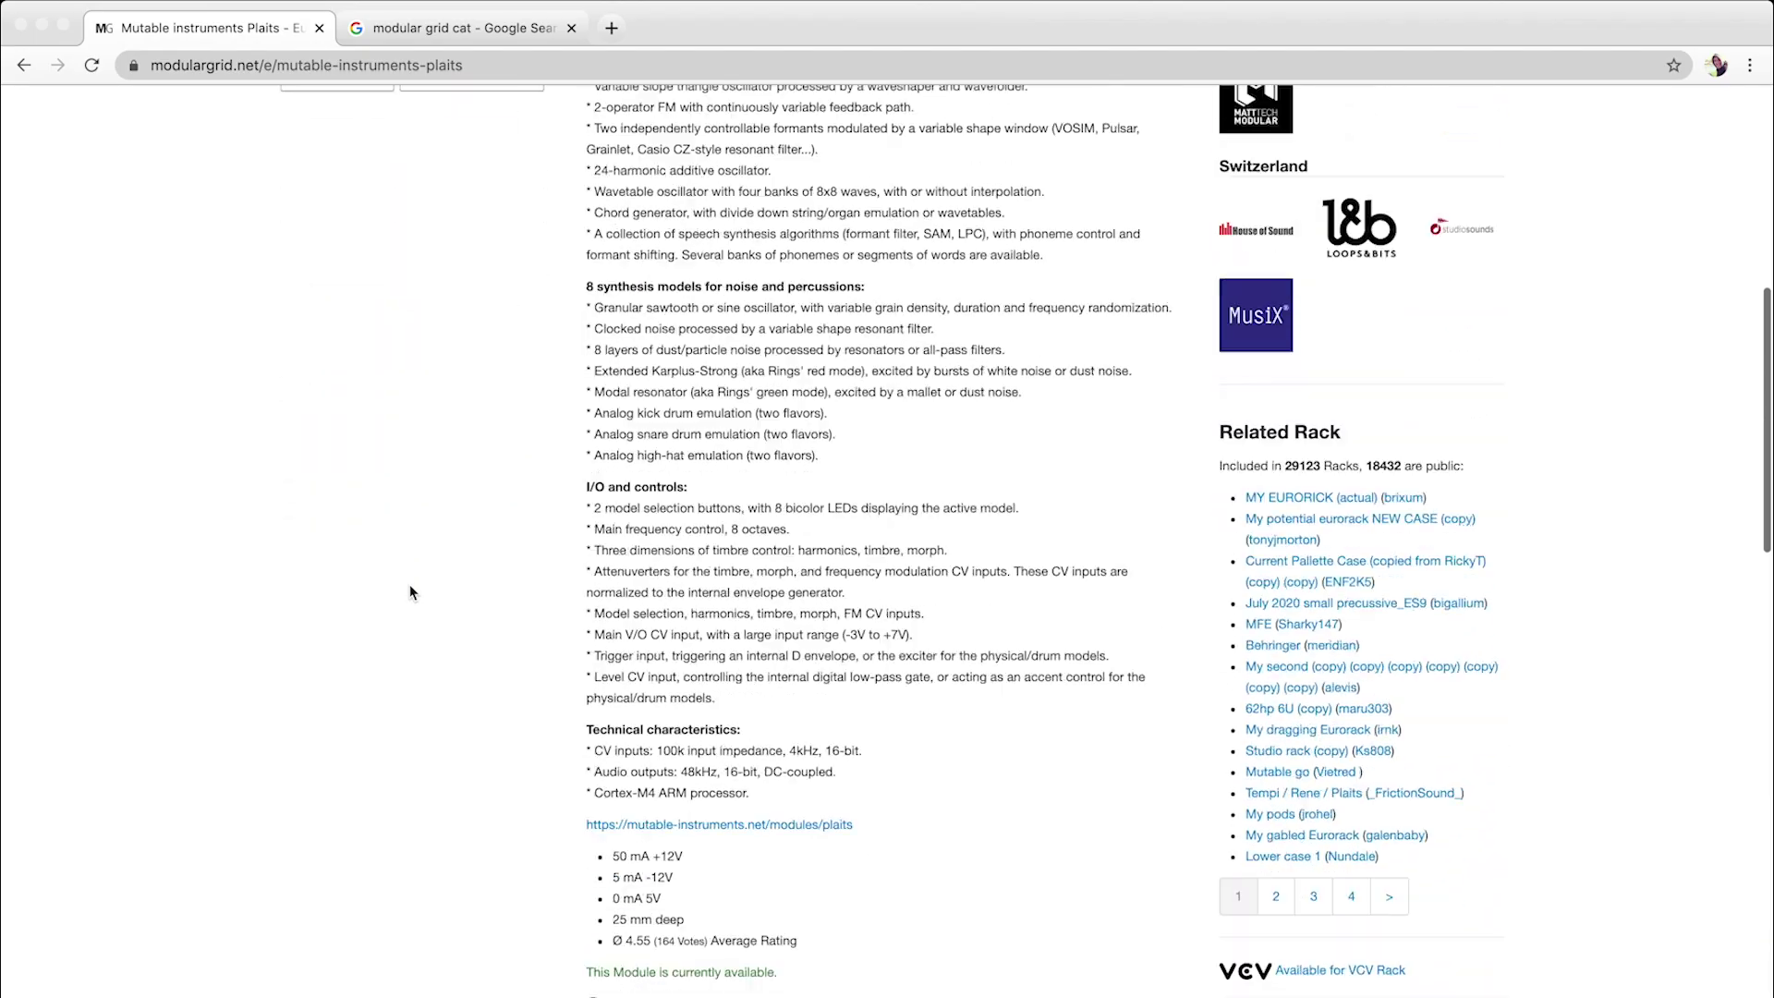
scroll(547, 624, down, 3)
scroll(672, 662, up, 2)
scroll(673, 662, up, 5)
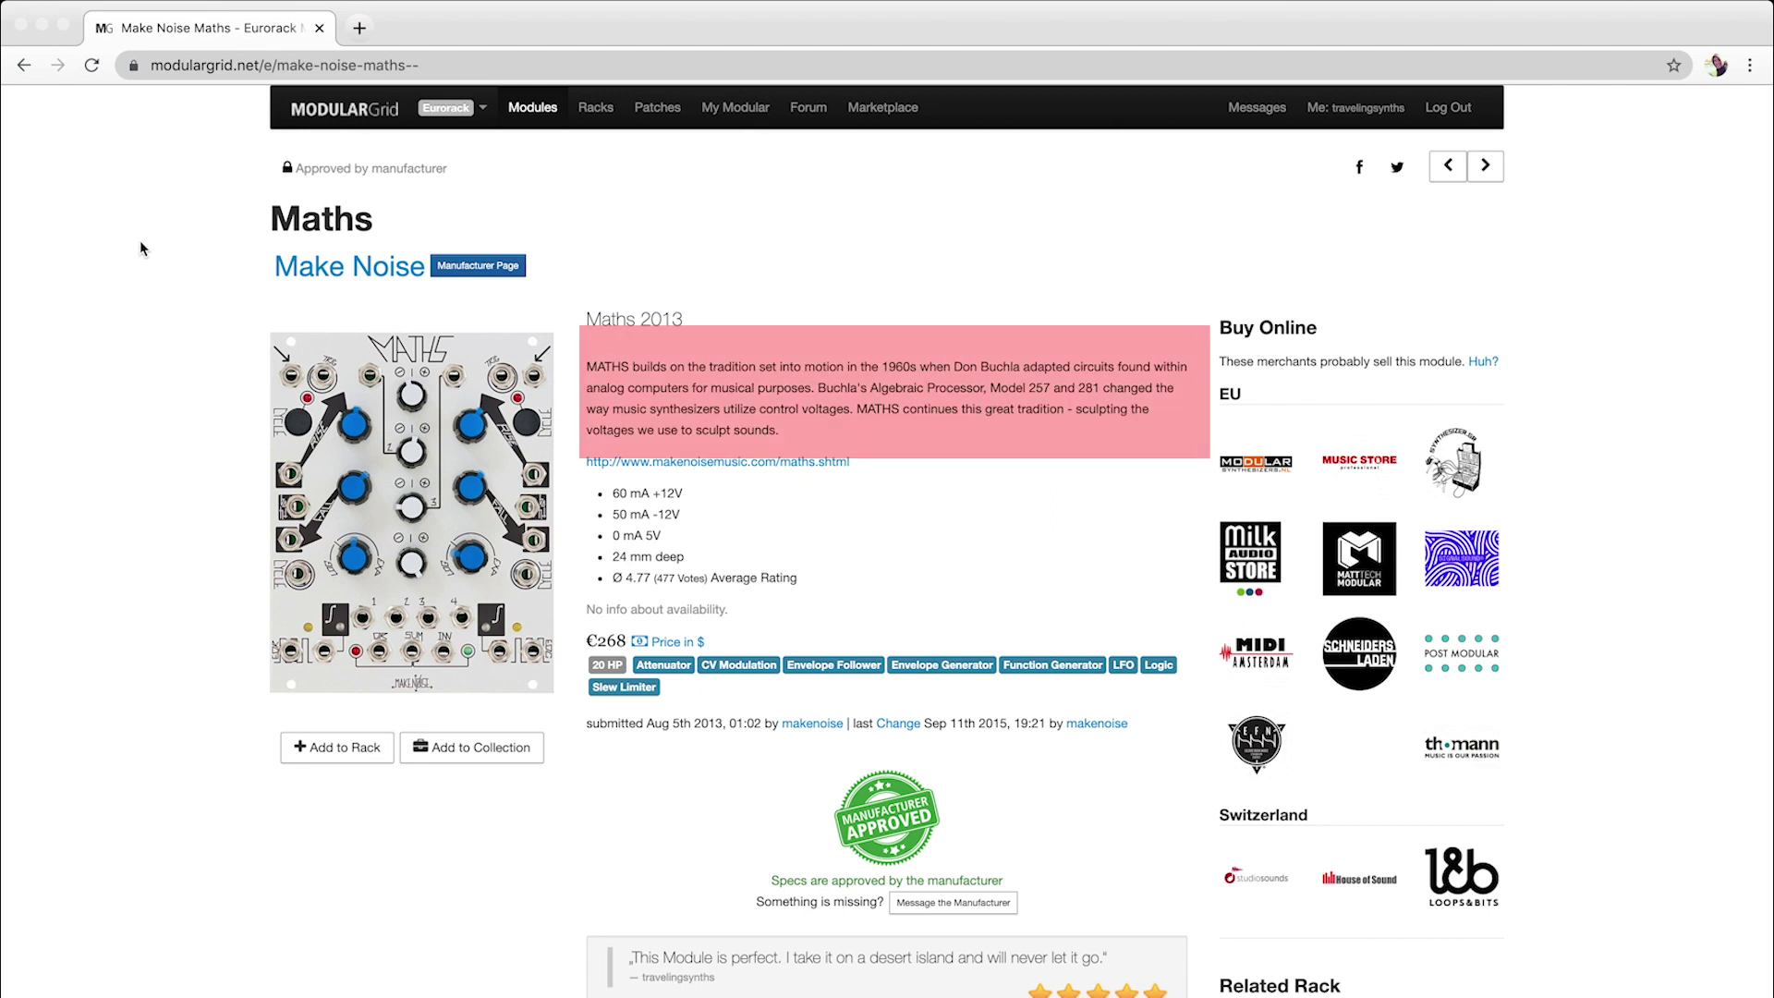
scroll(635, 697, down, 3)
scroll(635, 697, down, 4)
scroll(635, 696, down, 2)
scroll(638, 704, down, 3)
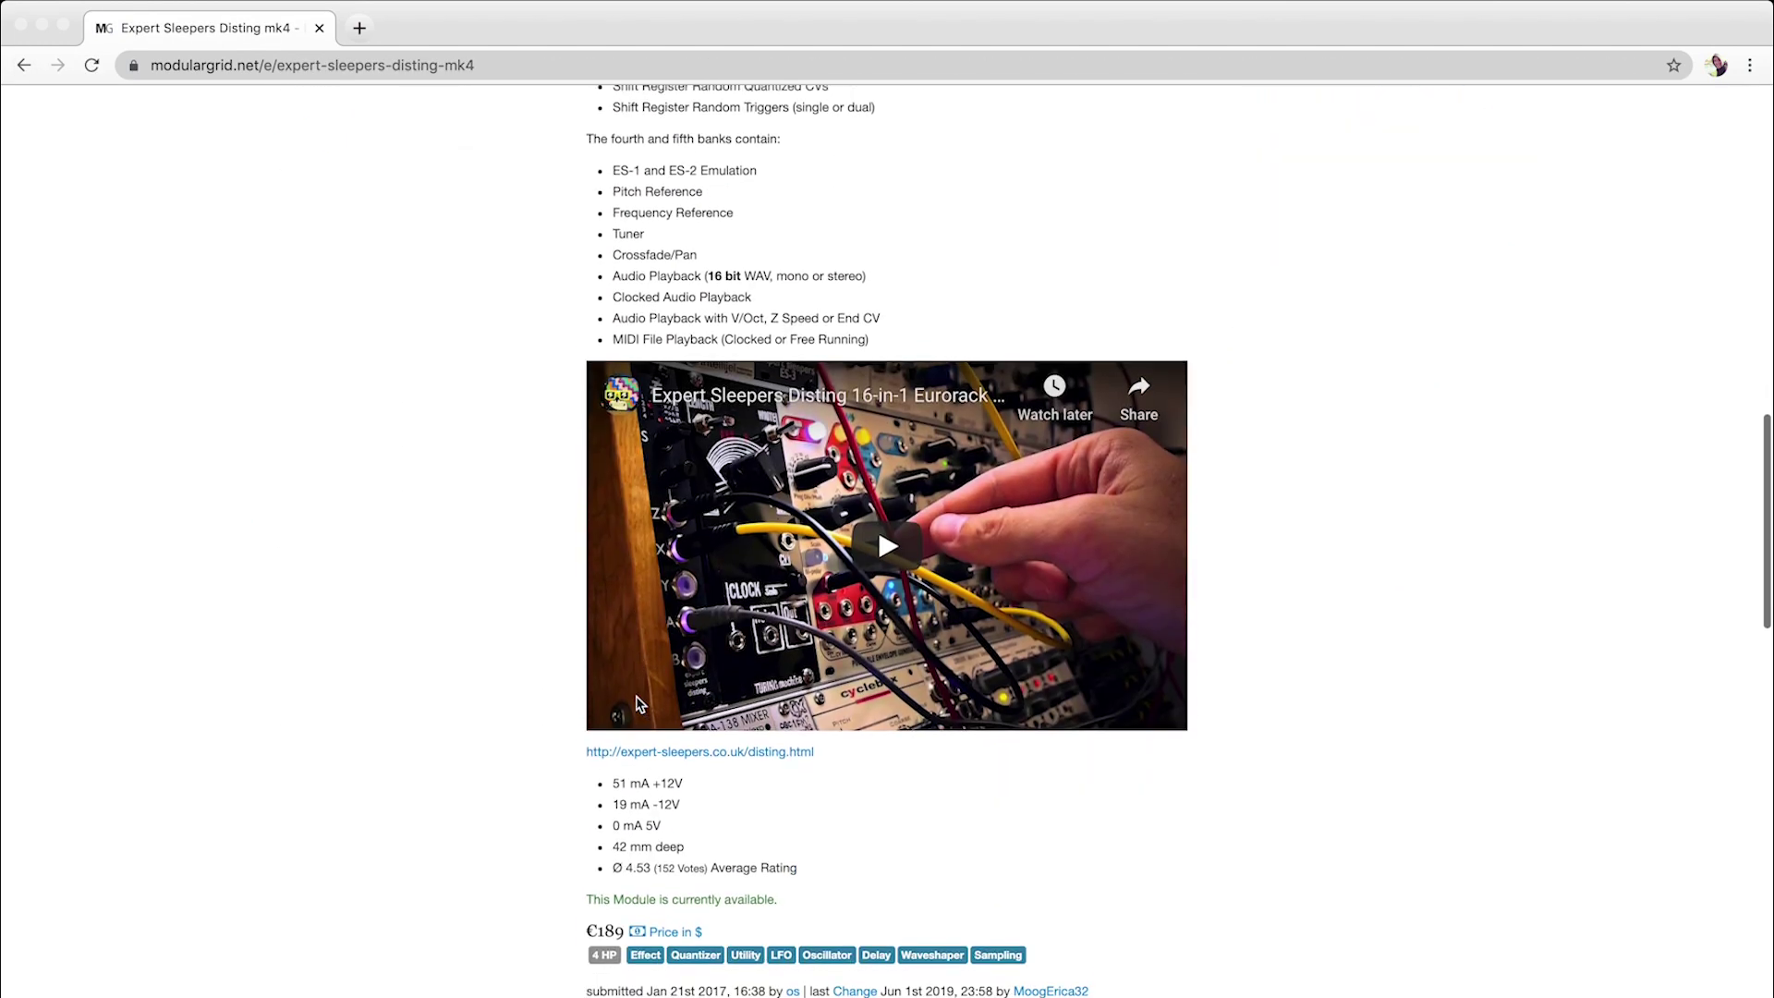
scroll(636, 702, up, 12)
scroll(636, 702, up, 3)
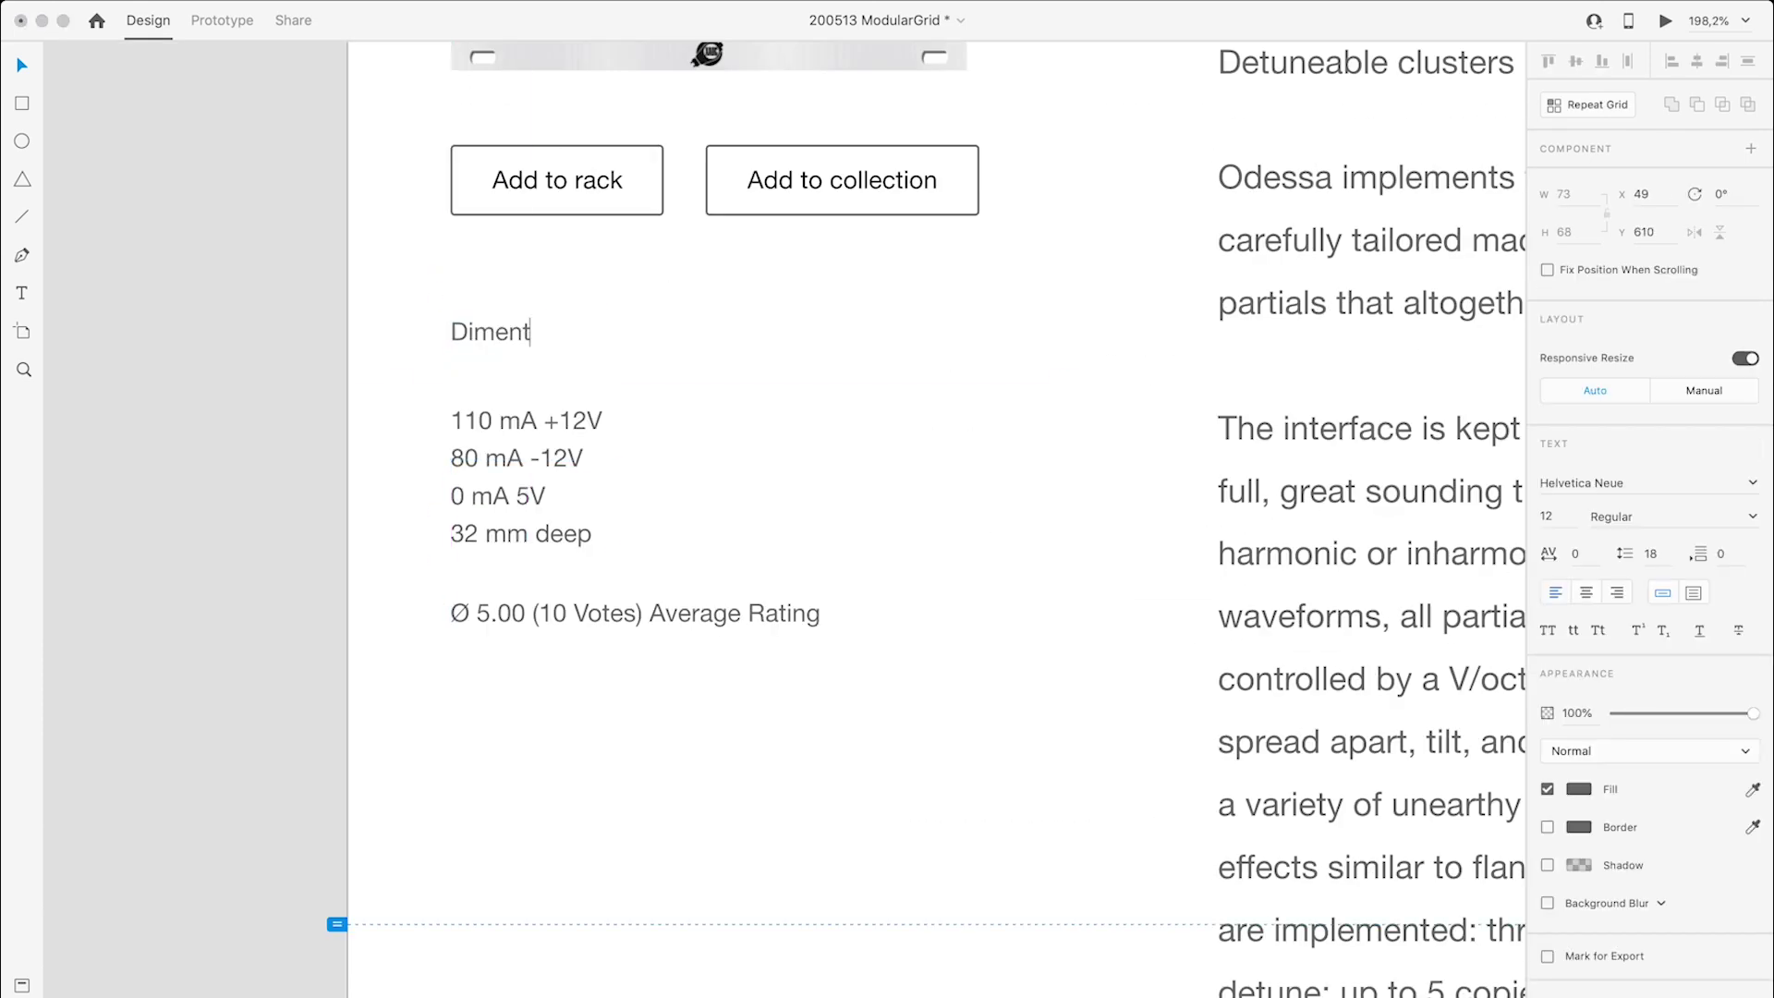
text(ensions)
Step: Finish the Dimensions heading and place a copy of the four spec lines beneath it as a second column
key(Escape)
key(p)
key(ctrl+v)
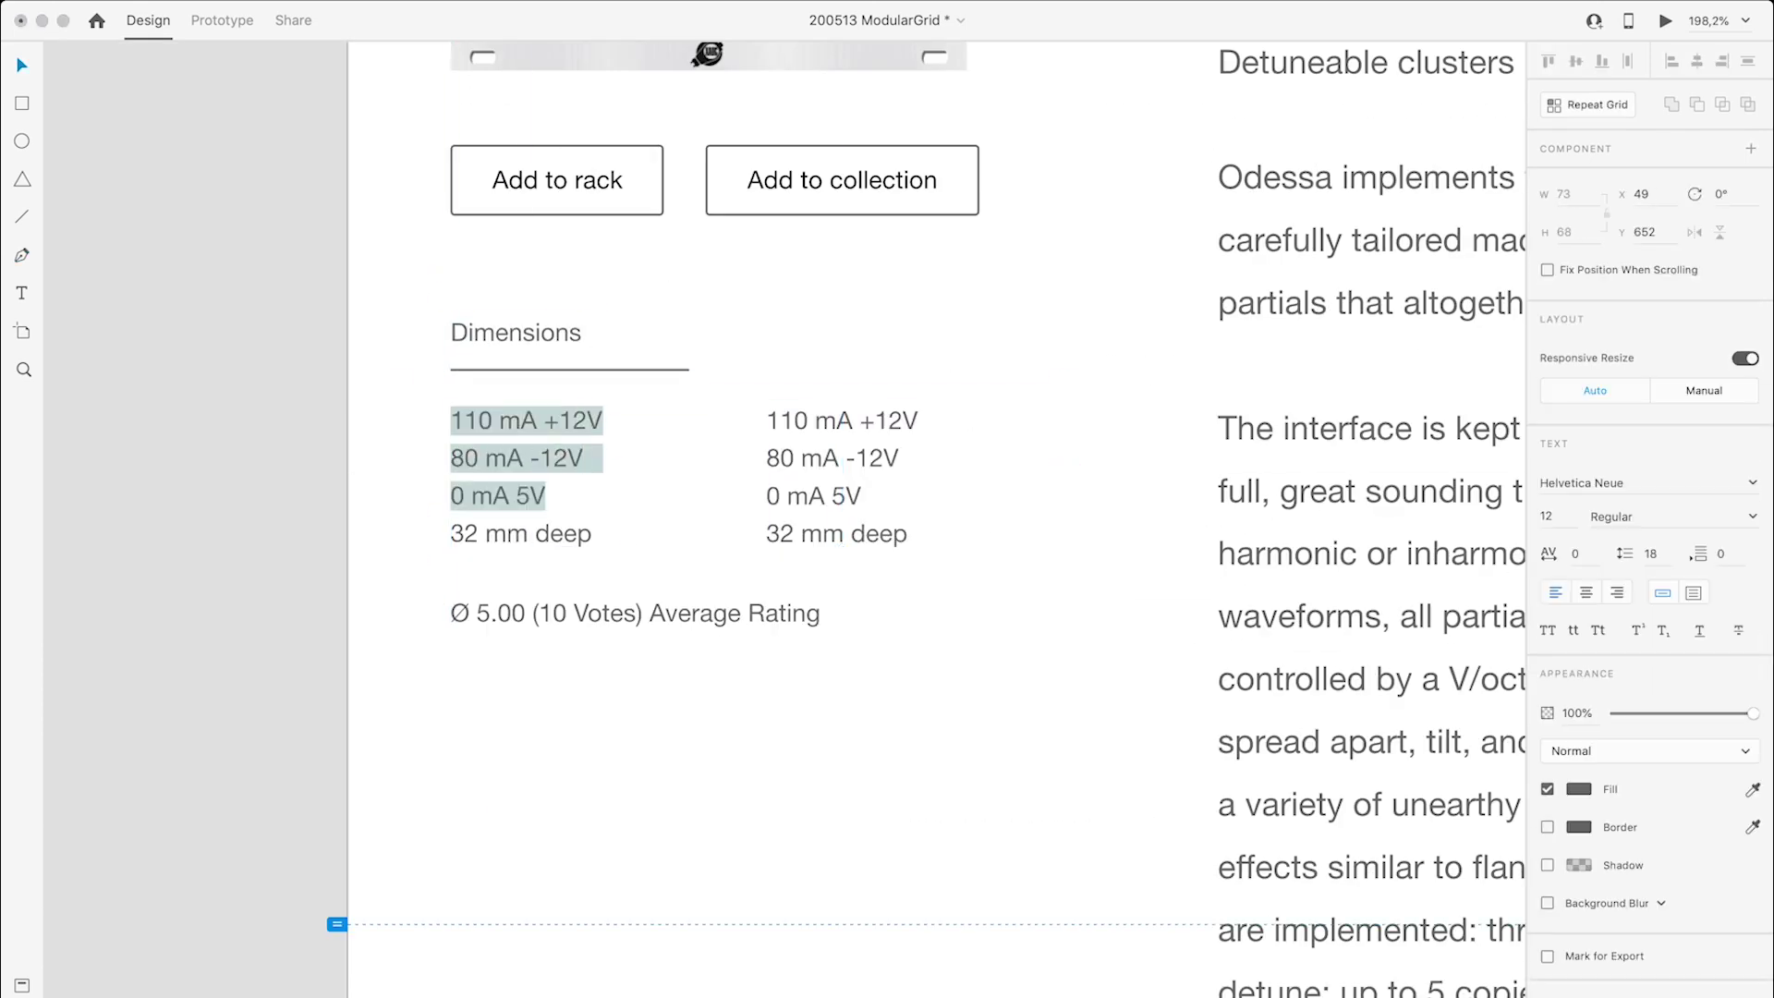
mouse_move(835, 477)
mouse_down()
mouse_move(862, 848)
mouse_move(804, 479)
mouse_up()
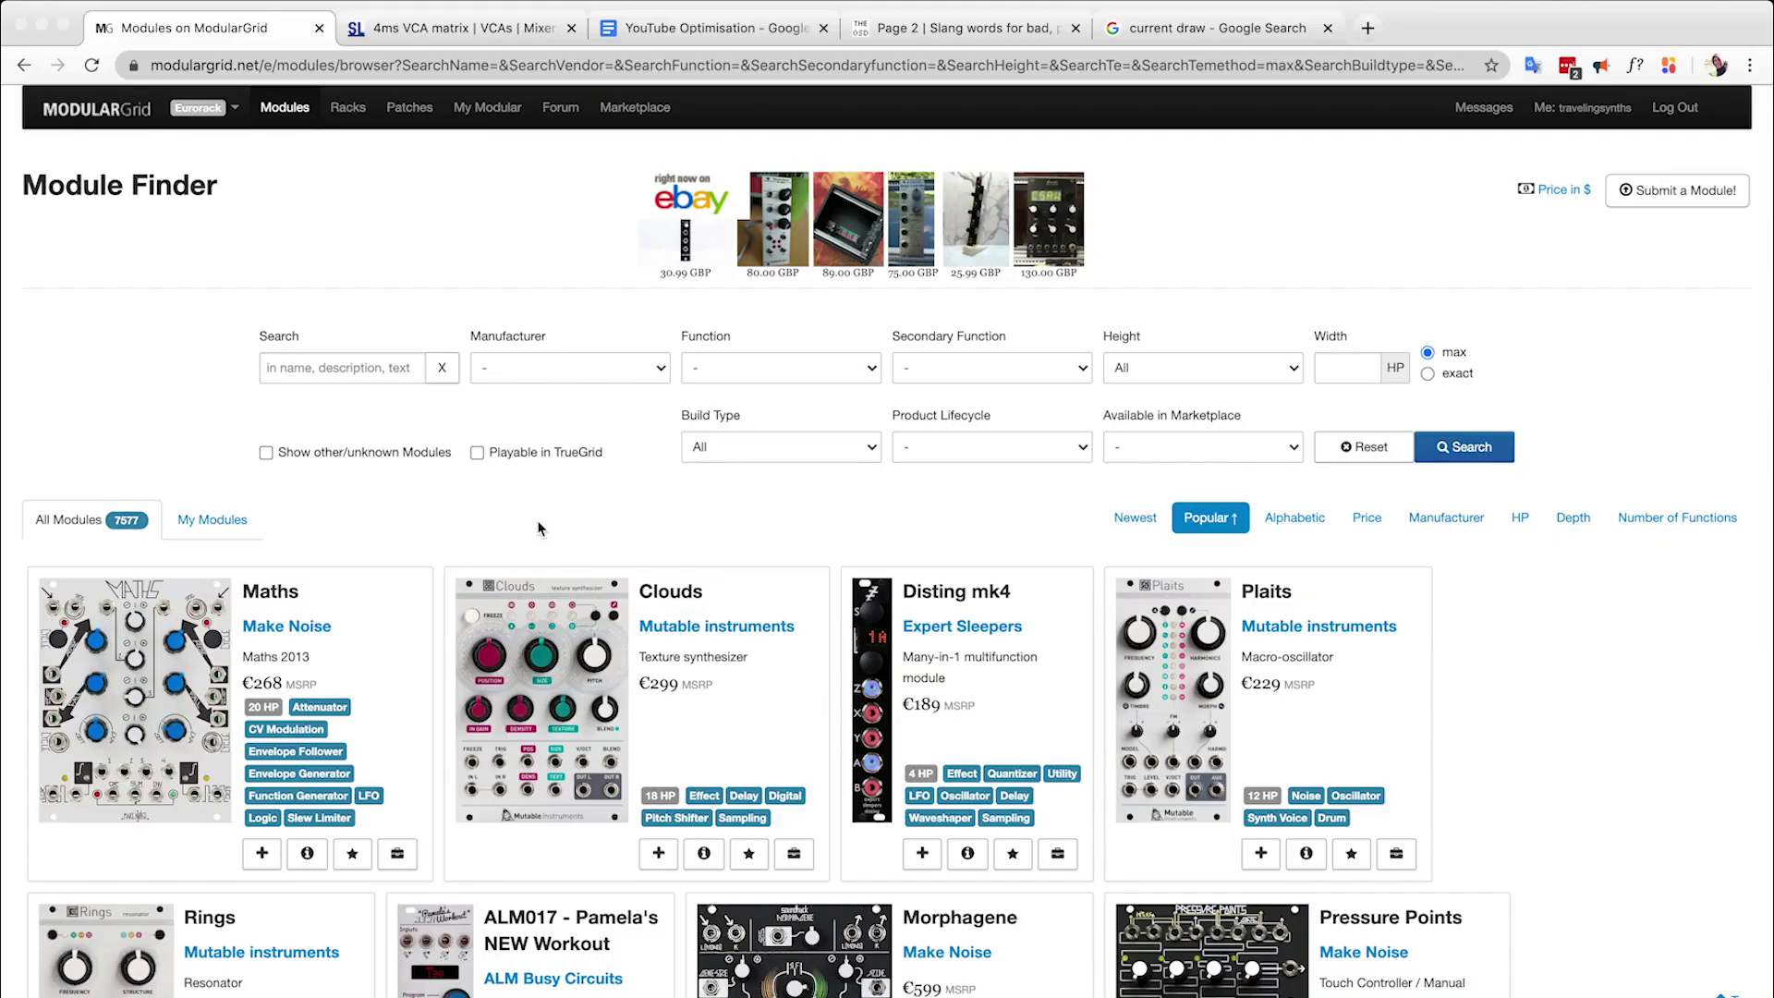
scroll(540, 528, down, 5)
scroll(539, 529, up, 1)
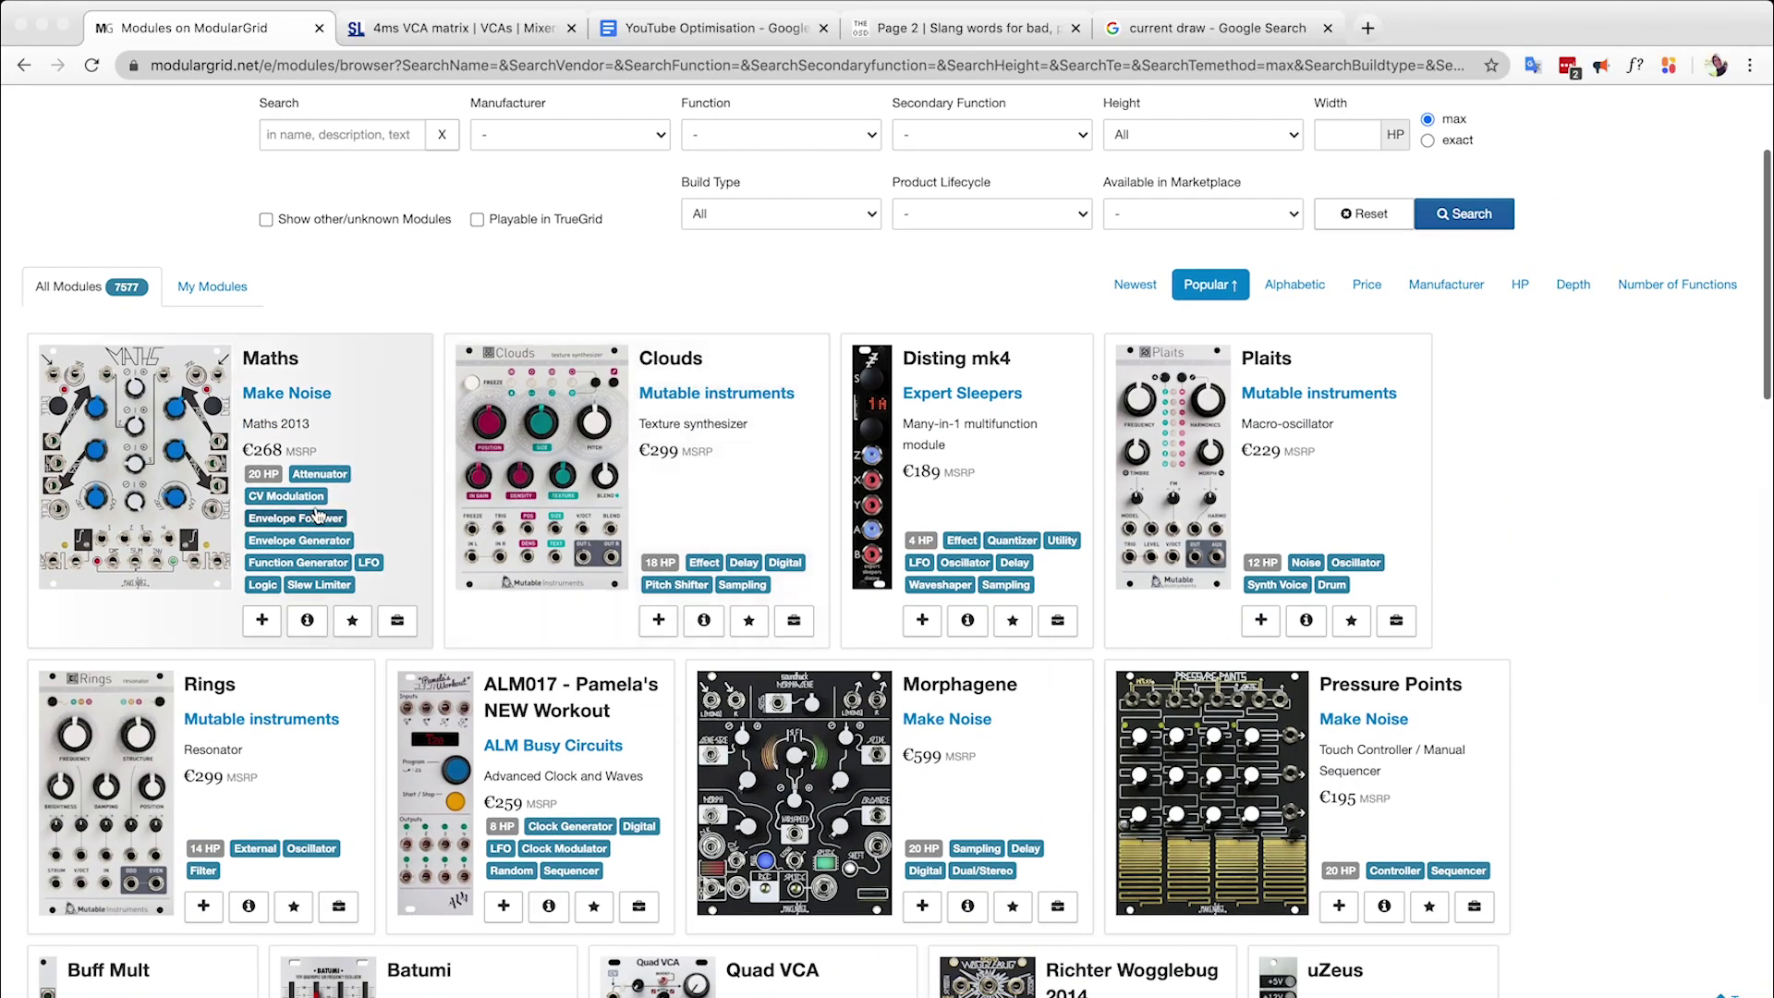
scroll(318, 516, up, 5)
scroll(317, 516, up, 1)
scroll(318, 515, right, 1)
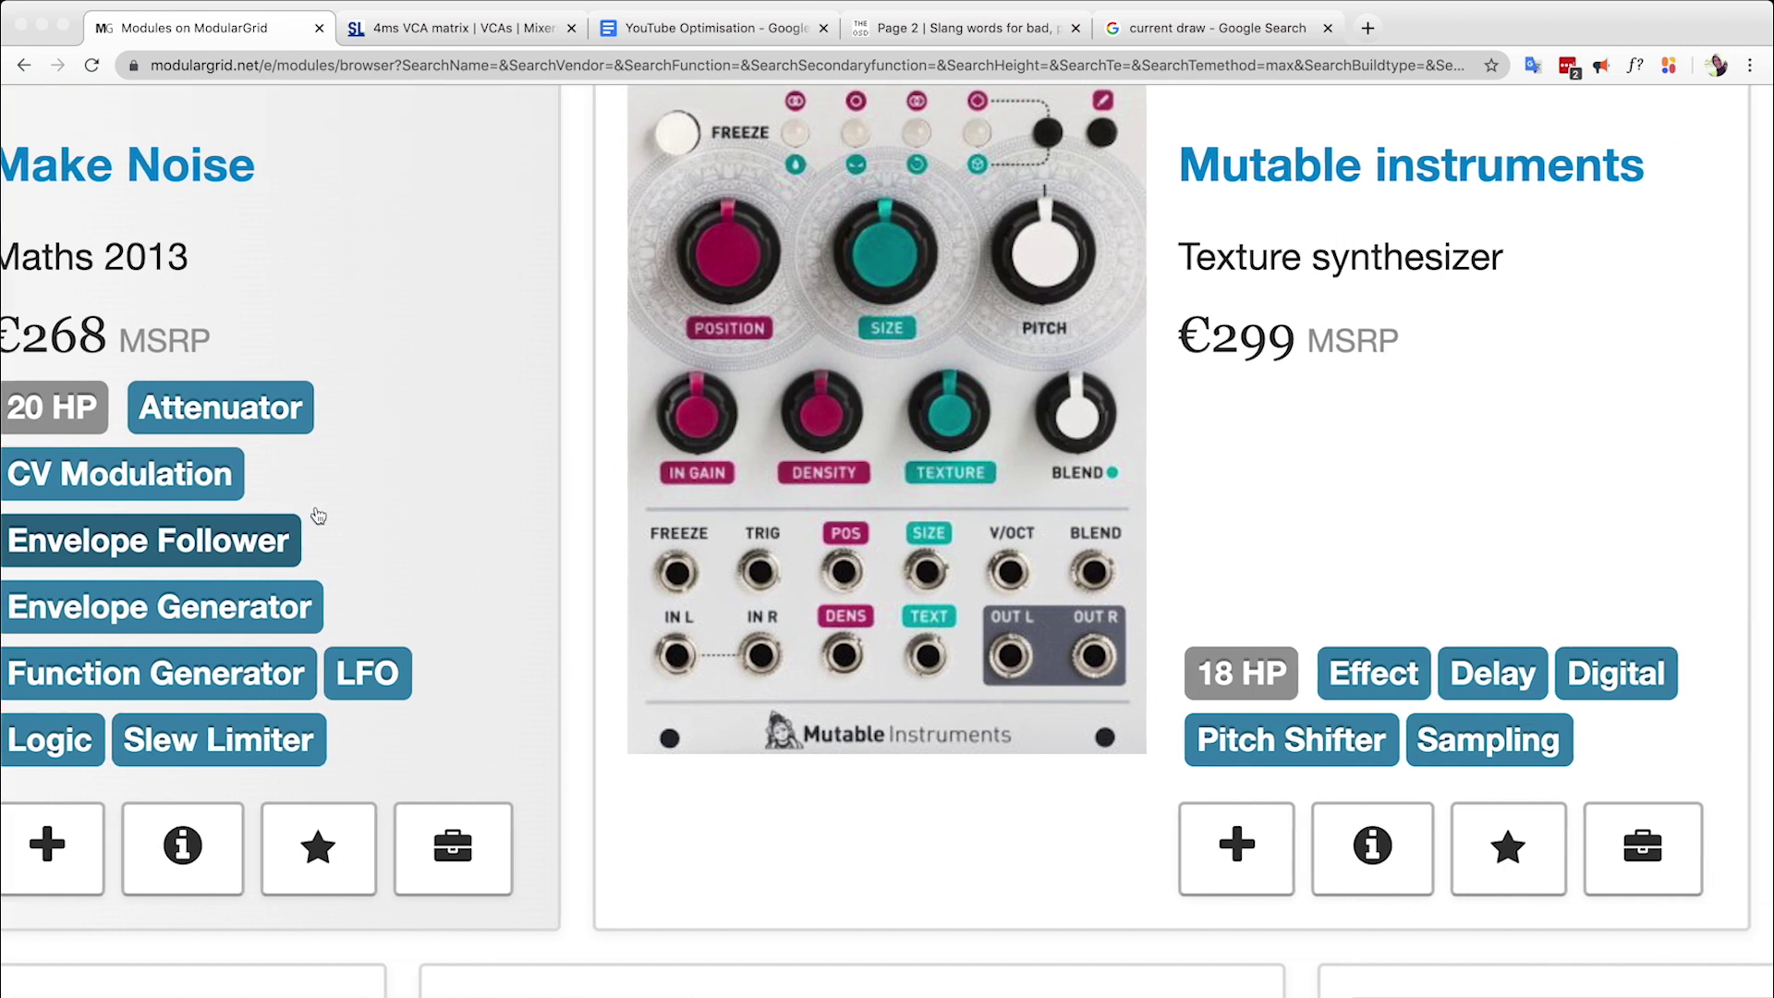
scroll(723, 673, right, 5)
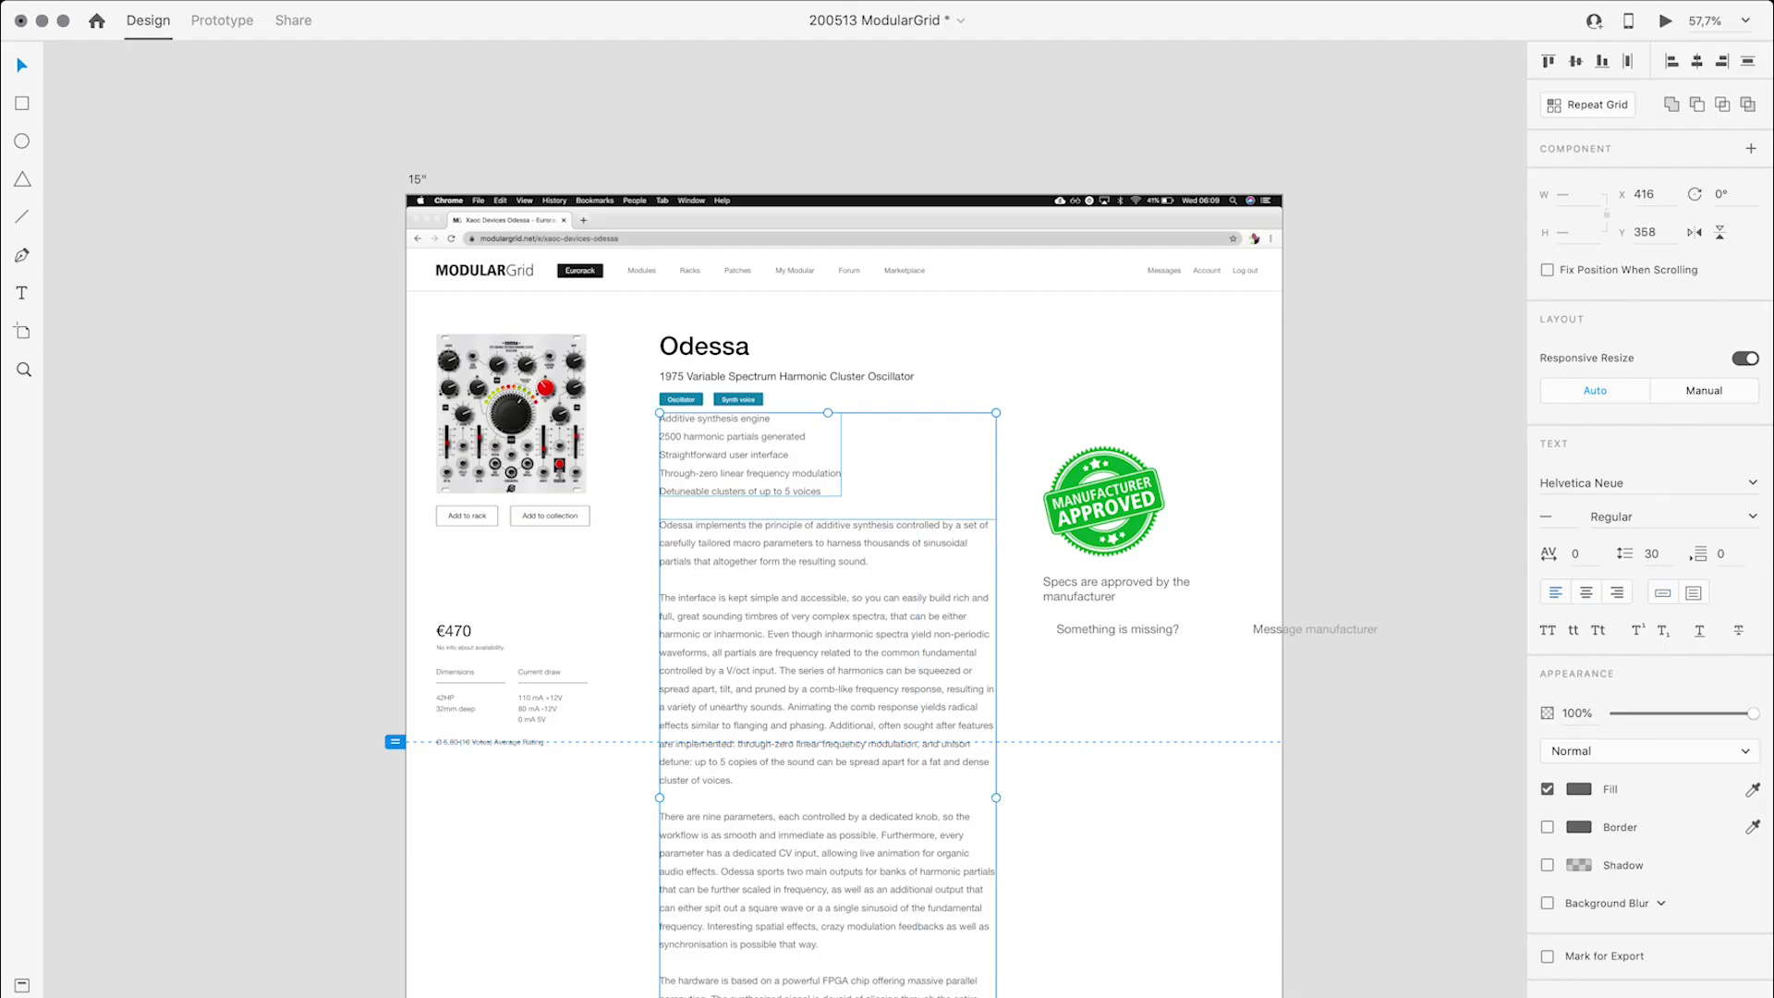
Step: Apply the smaller font size to the approval caption and add the page 4 cell to the selection
key(super+alt+v)
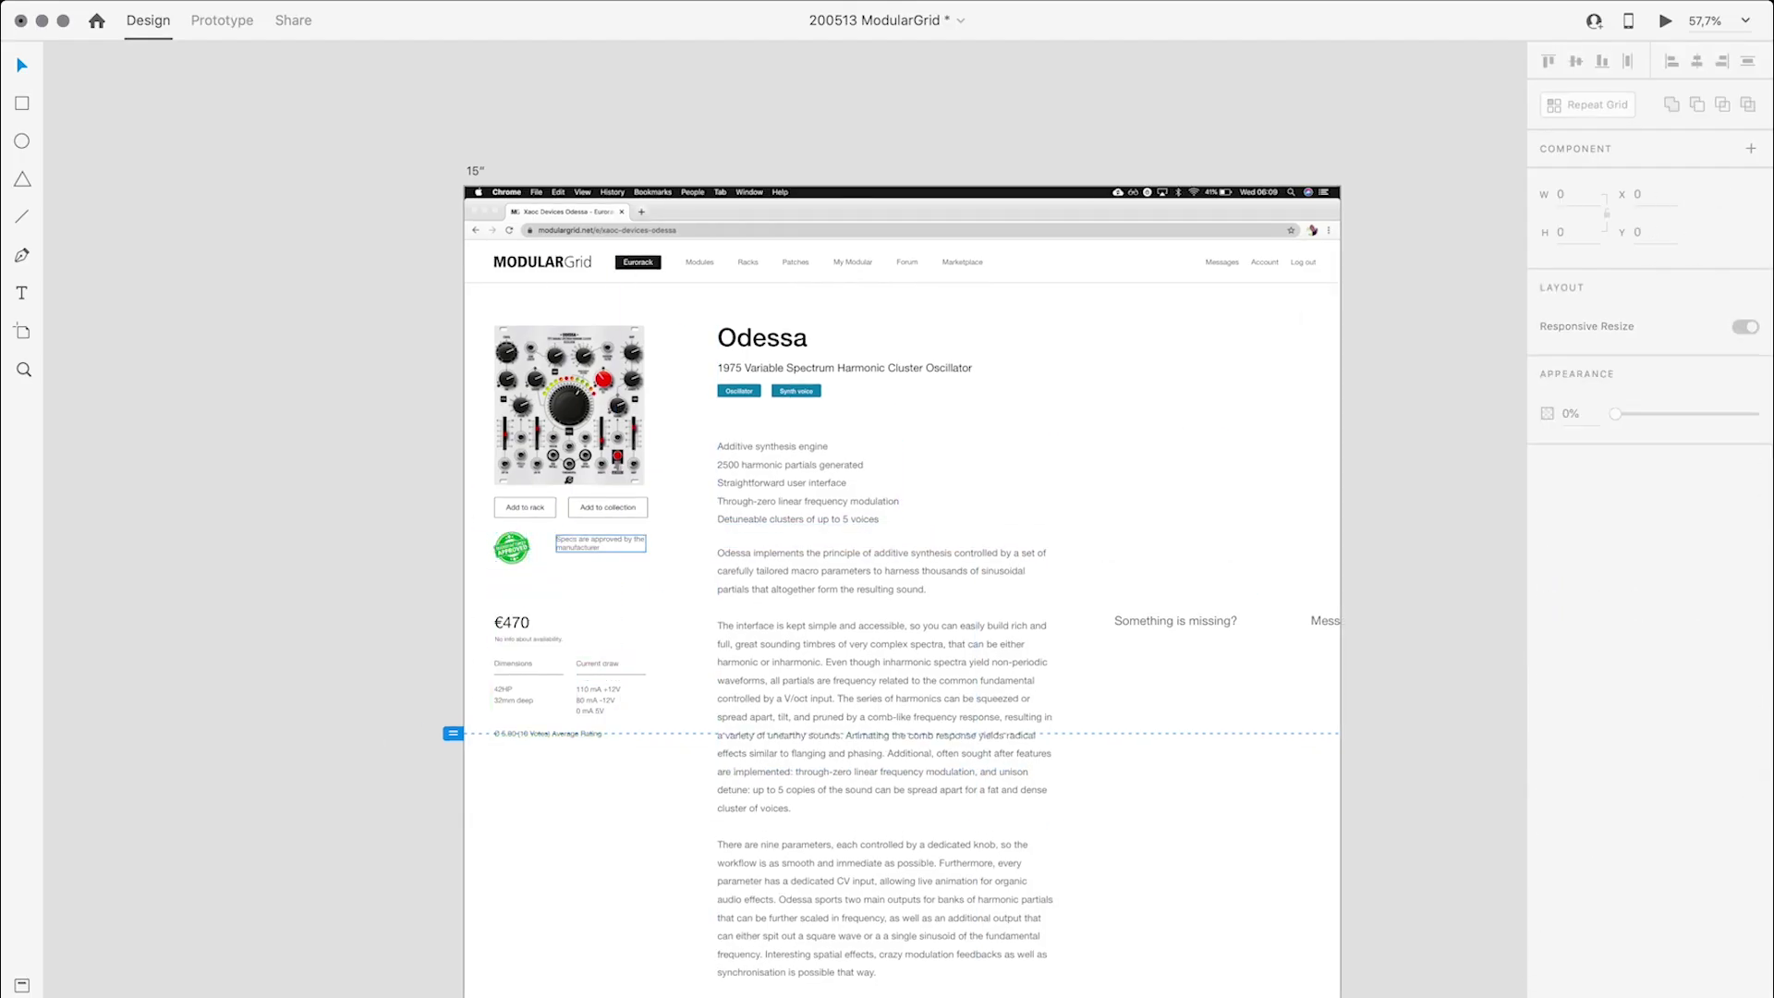
scroll(147, 541, down, 5)
scroll(147, 542, down, 3)
scroll(233, 555, down, 4)
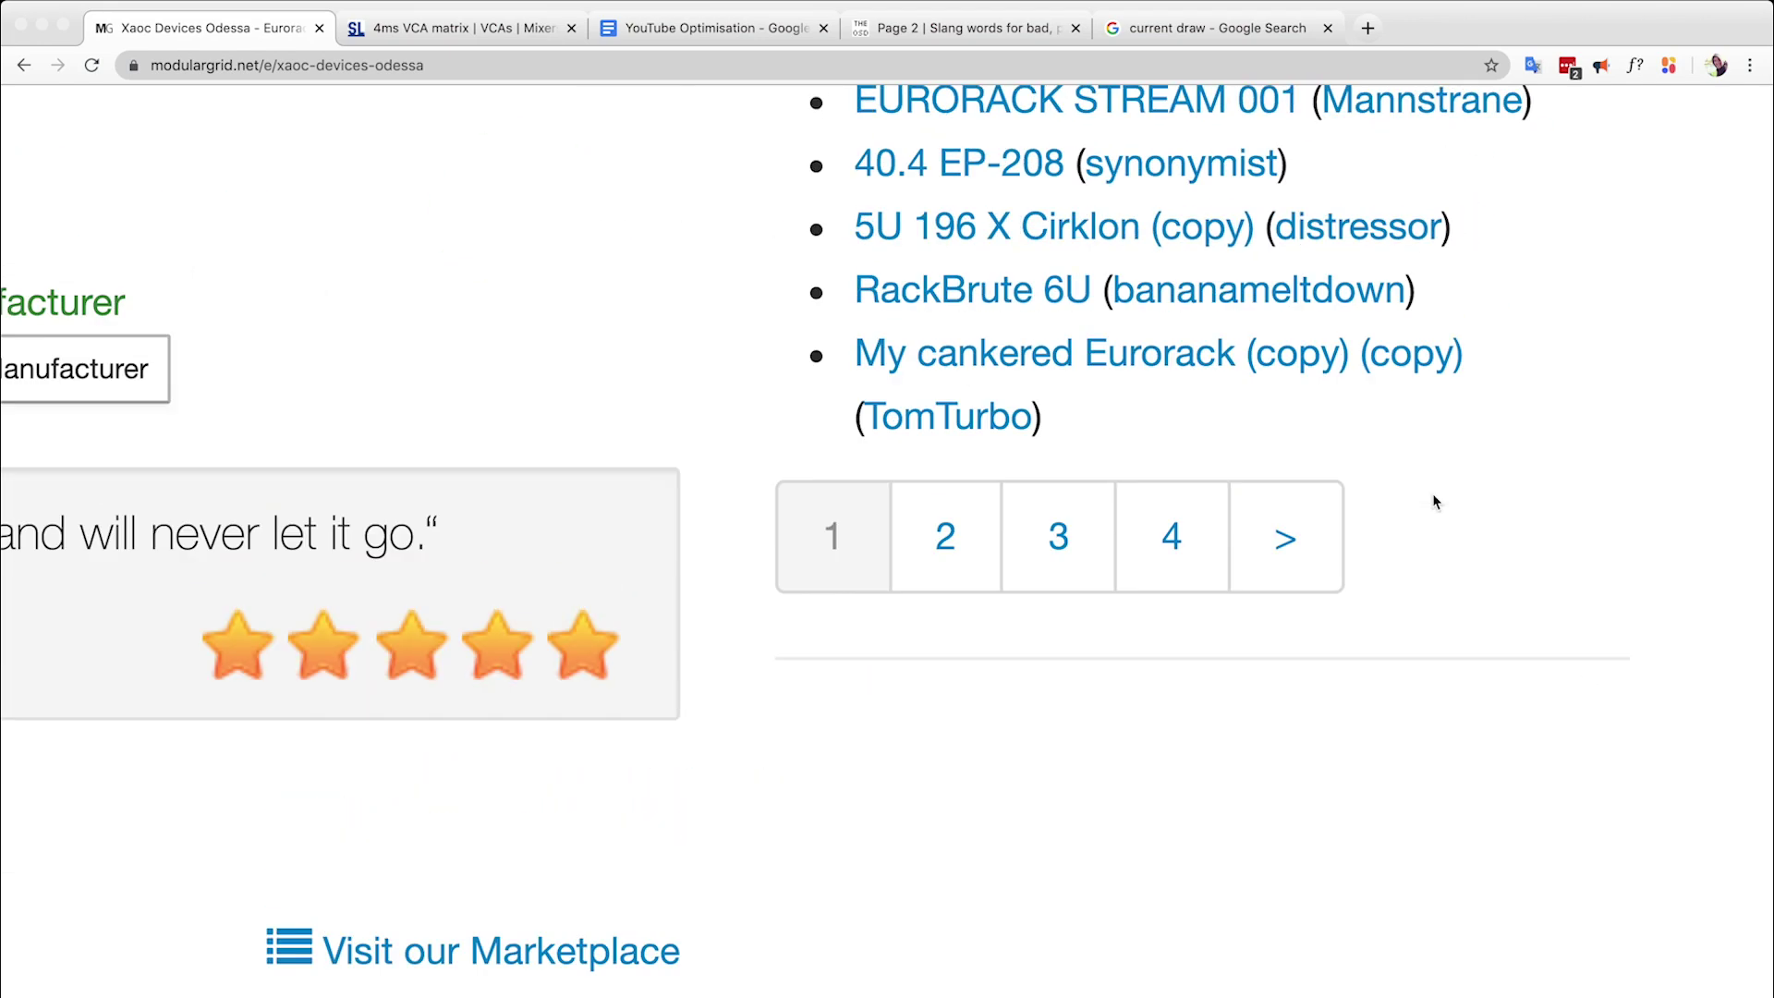
scroll(1435, 502, up, 1)
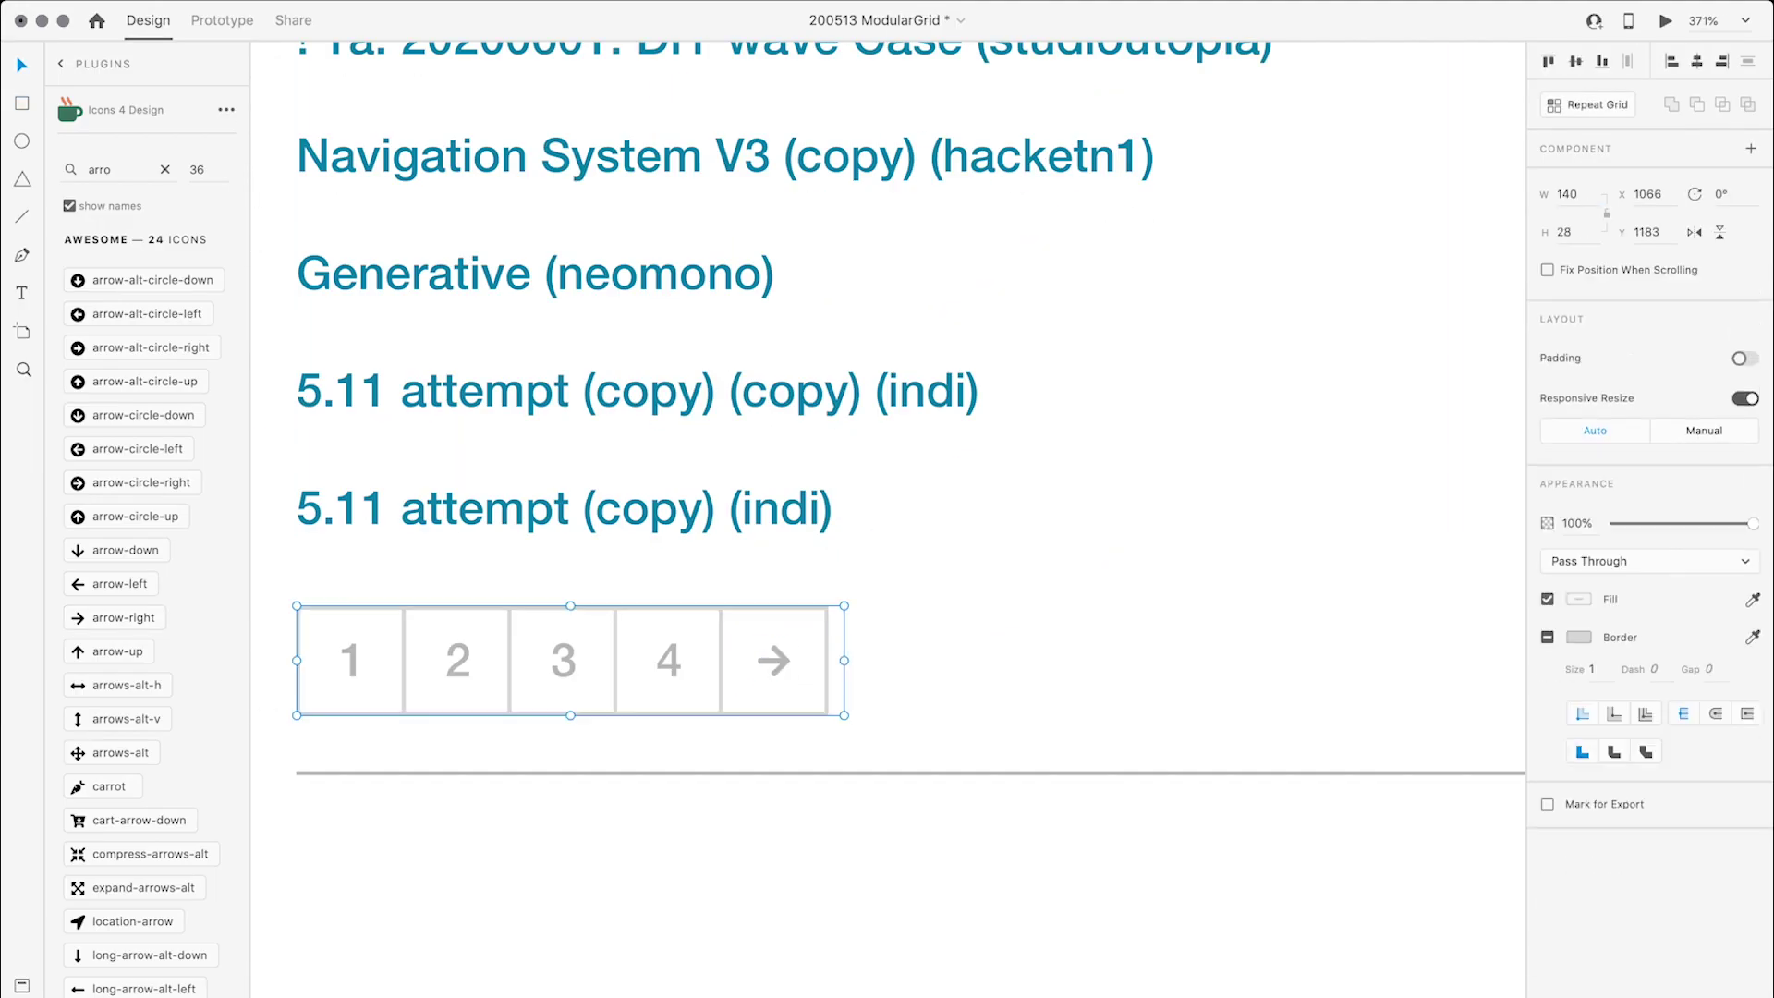
shift+click(852, 658)
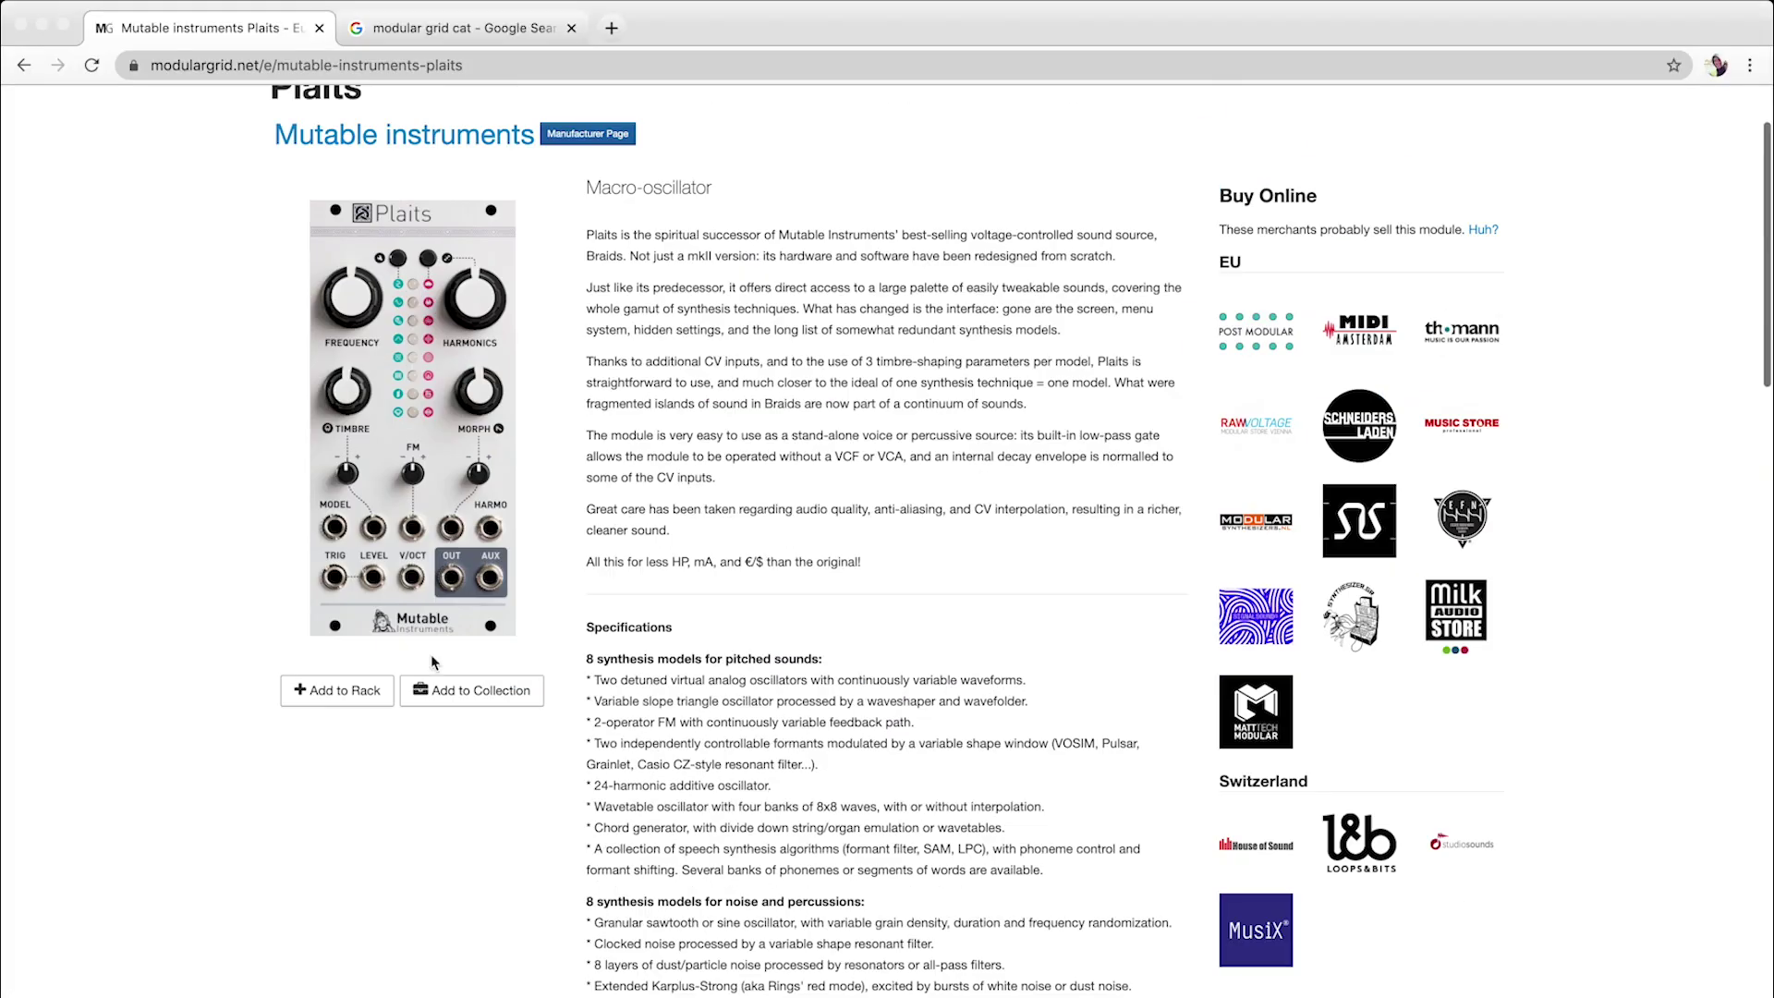
scroll(433, 663, down, 5)
scroll(431, 661, down, 5)
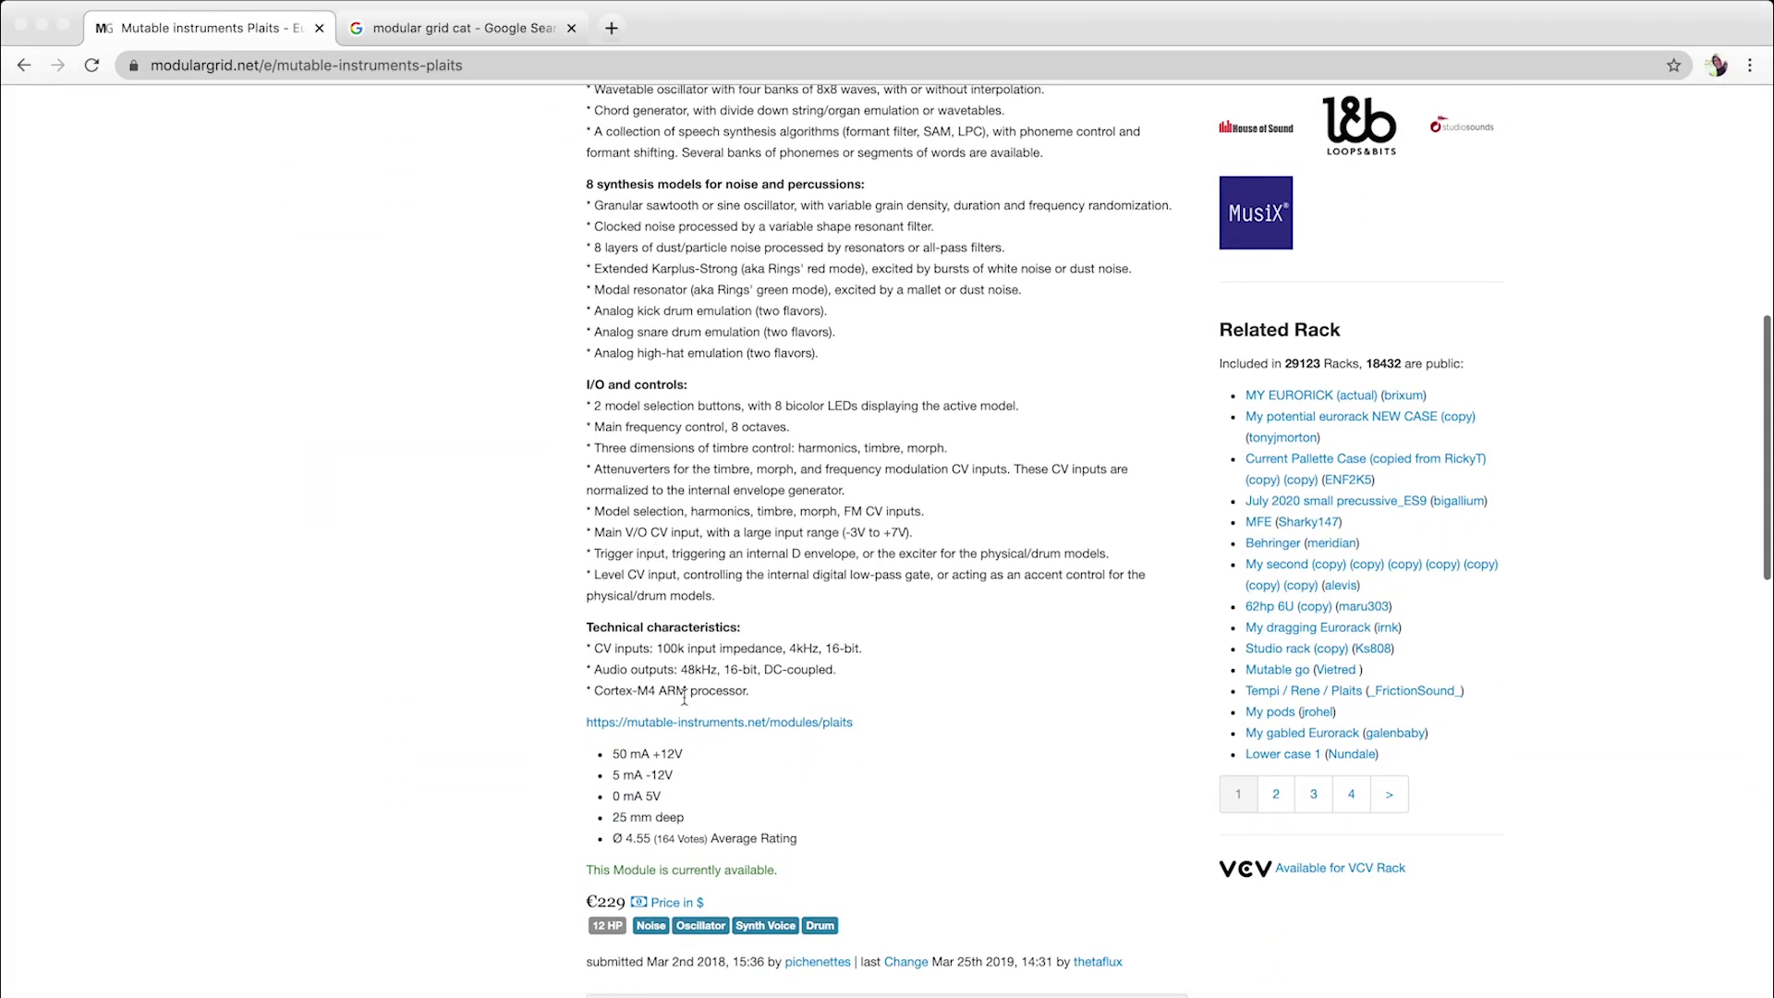
scroll(741, 751, up, 5)
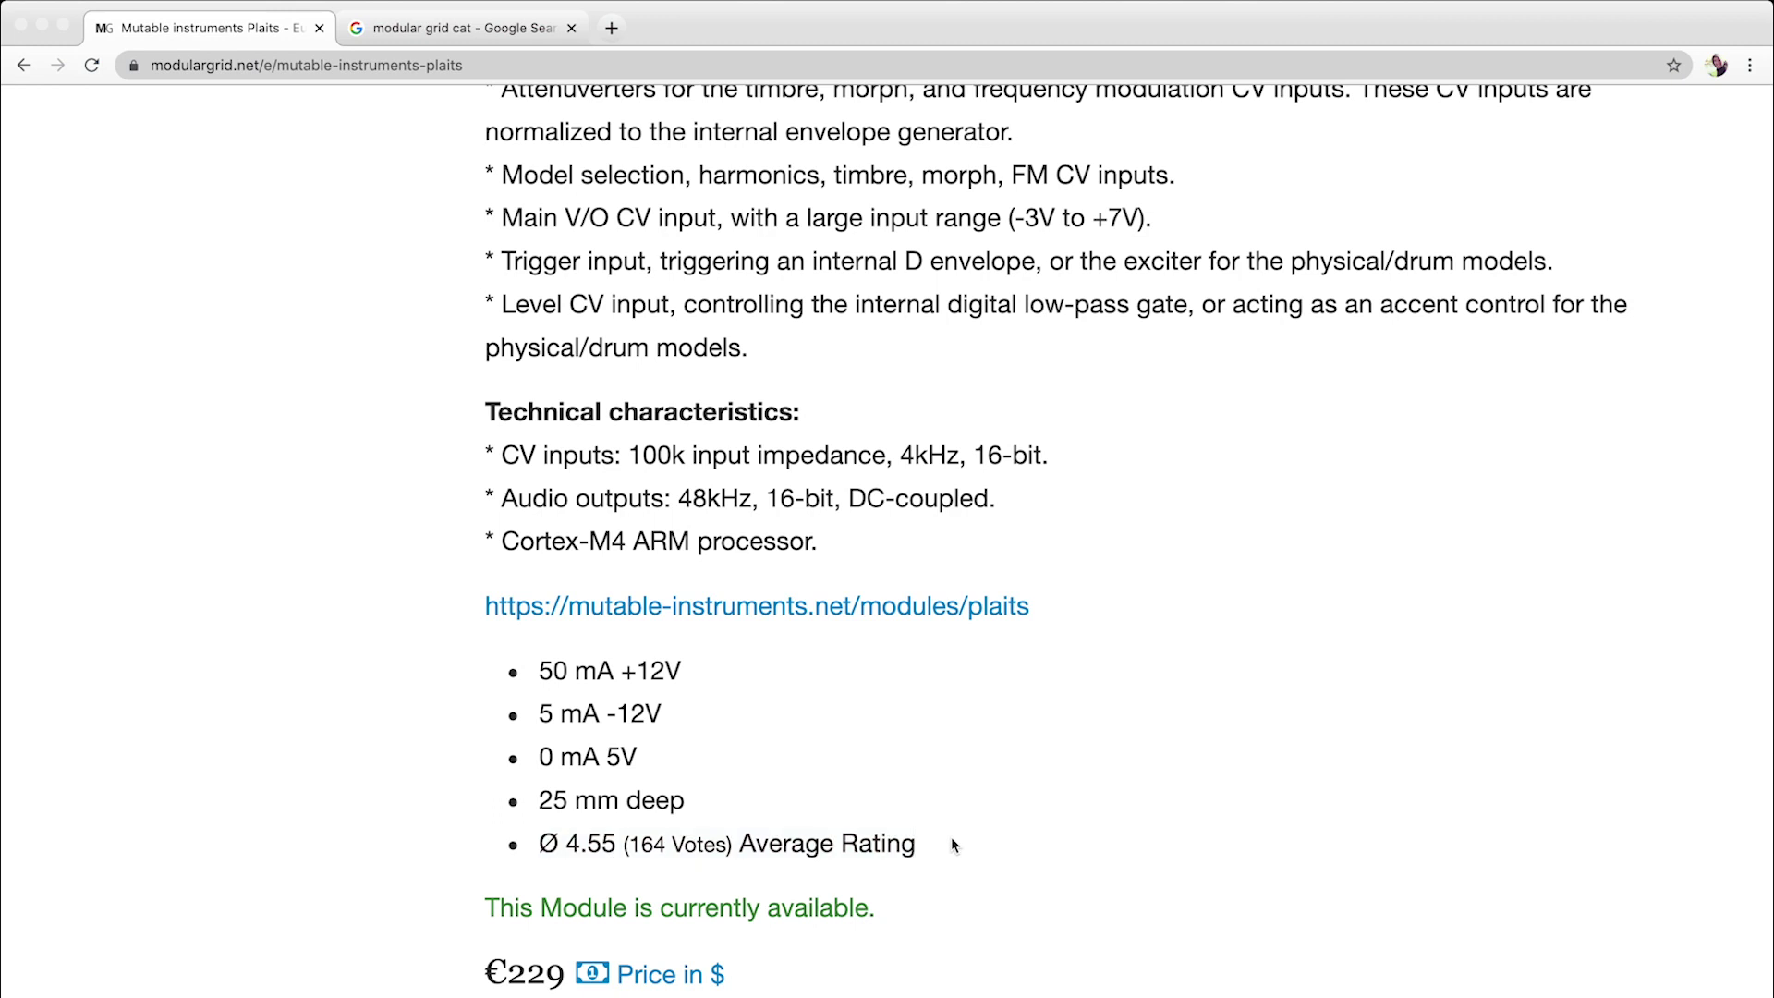
scroll(951, 843, down, 3)
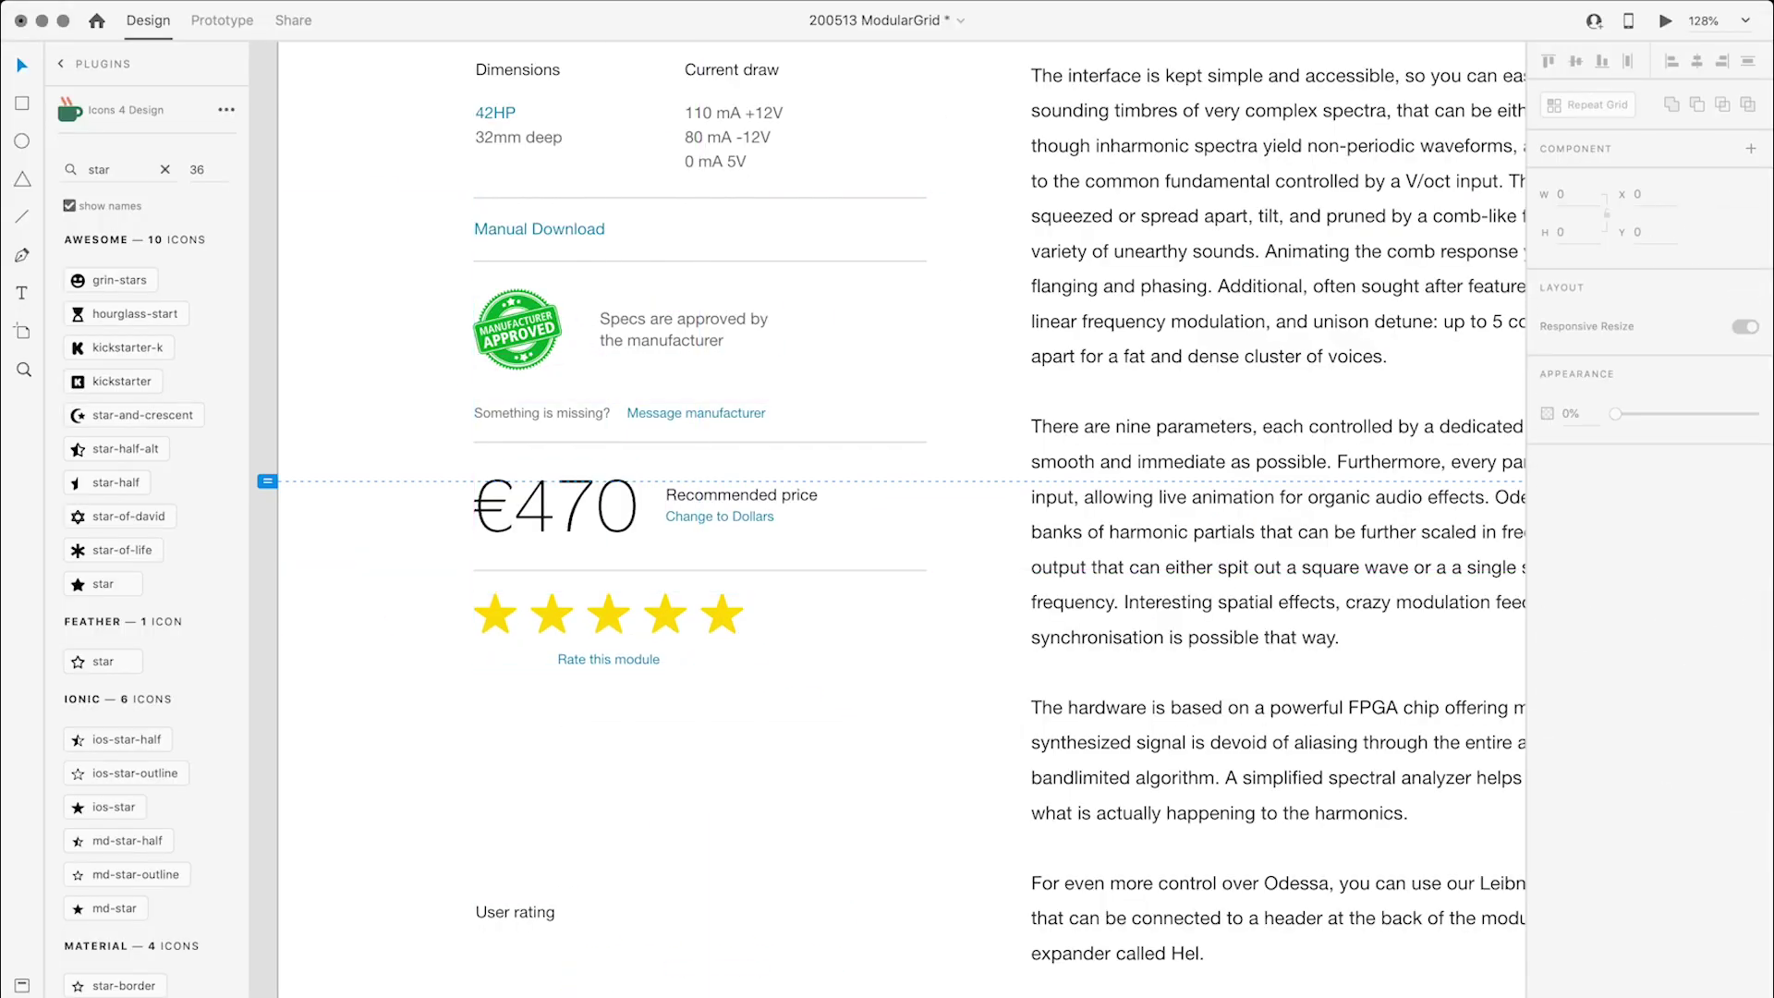
Step: Place Rate this module, User rating and a star row in the grey box, adding the quote at 18 line spacing
drag(608, 660, 817, 614)
drag(514, 912, 839, 660)
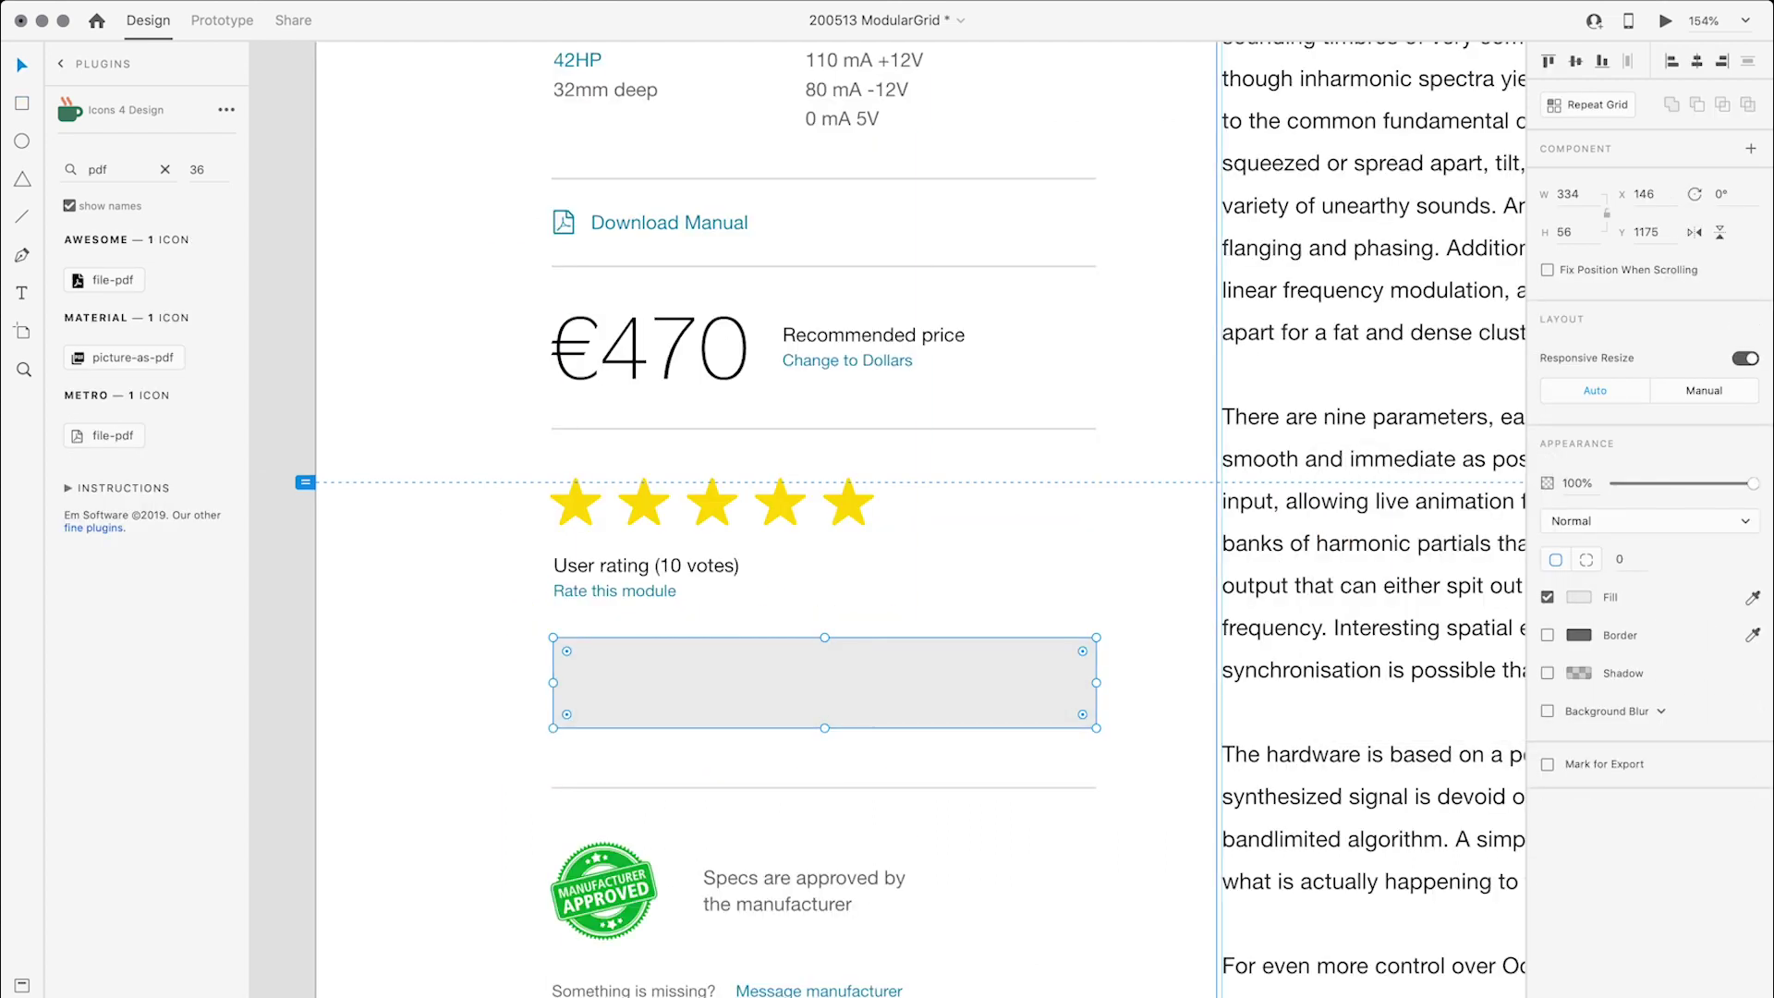
drag(613, 595, 635, 669)
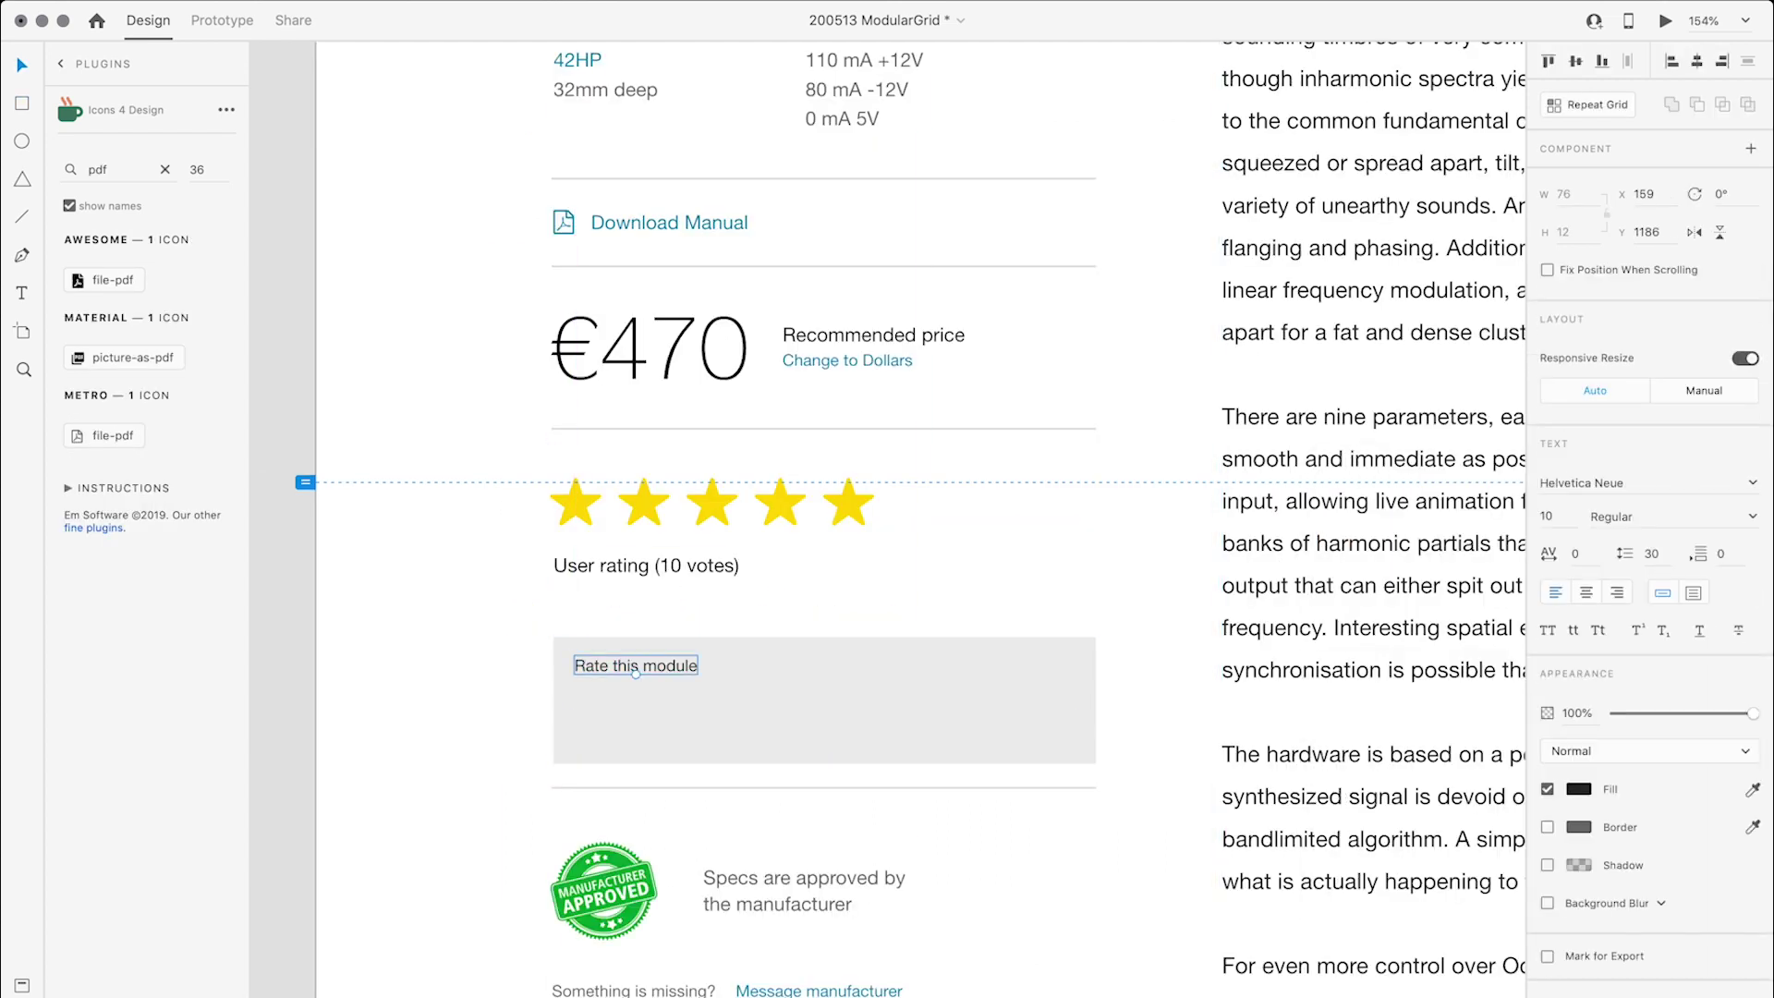
drag(712, 502, 747, 721)
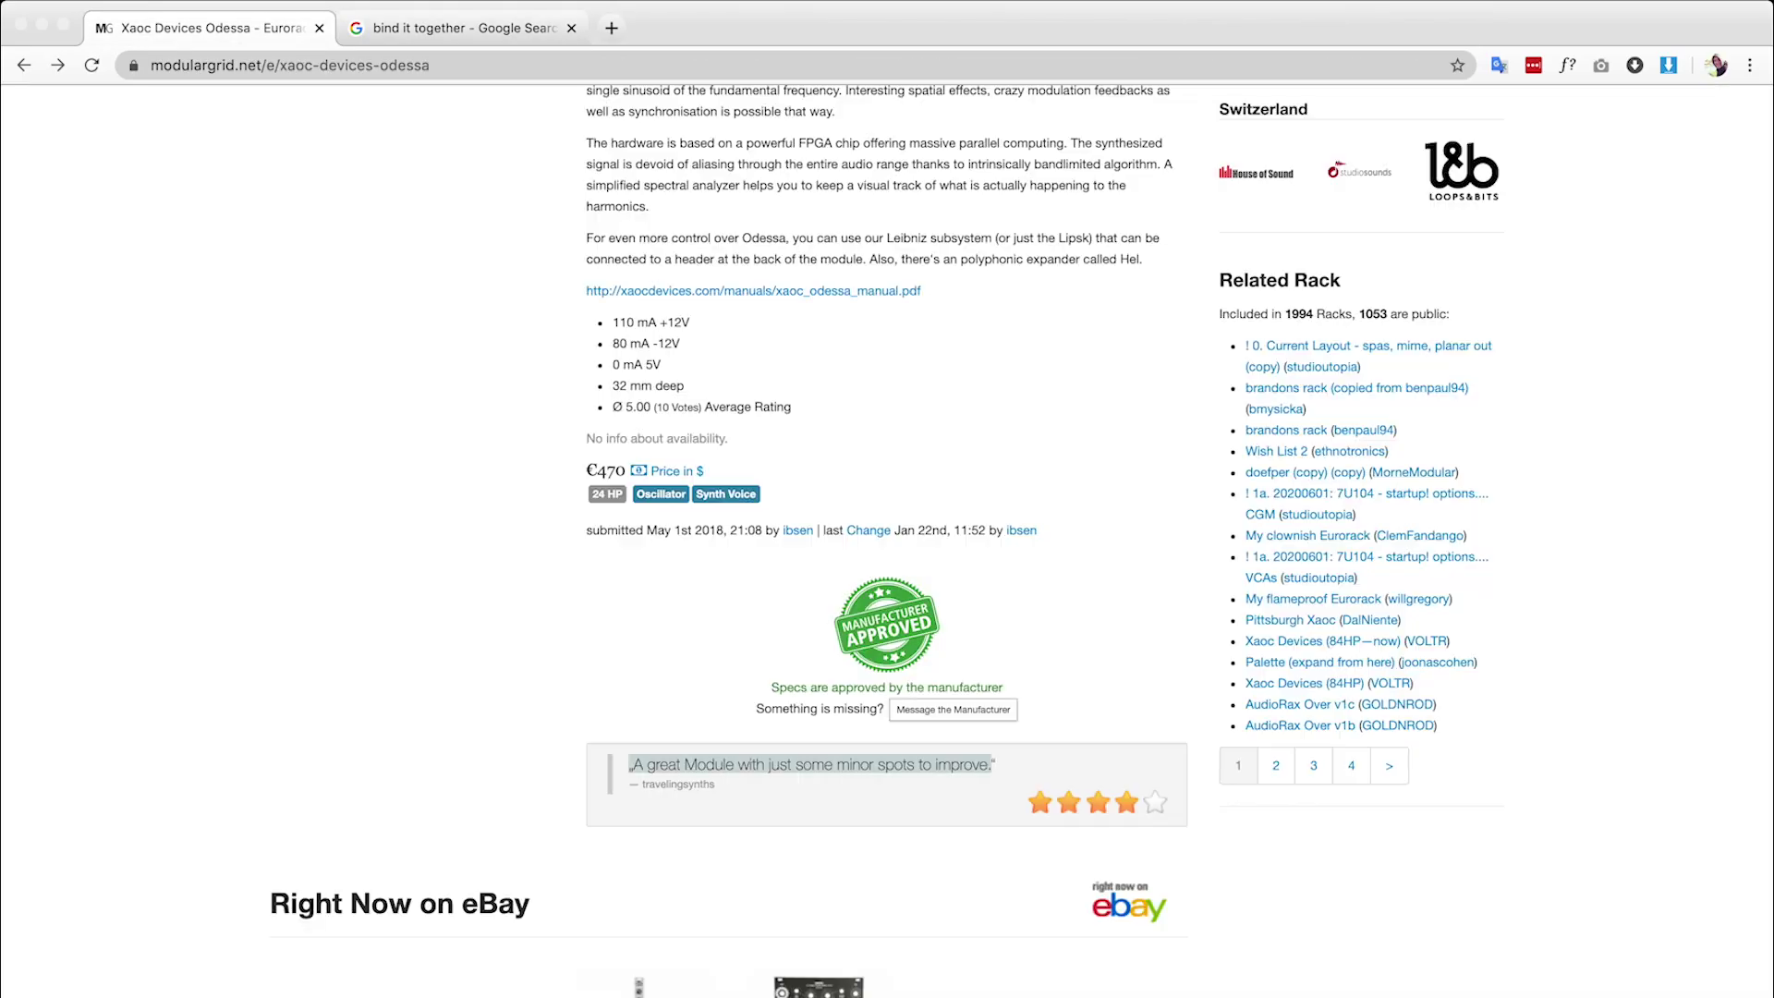
key(ctrl+v)
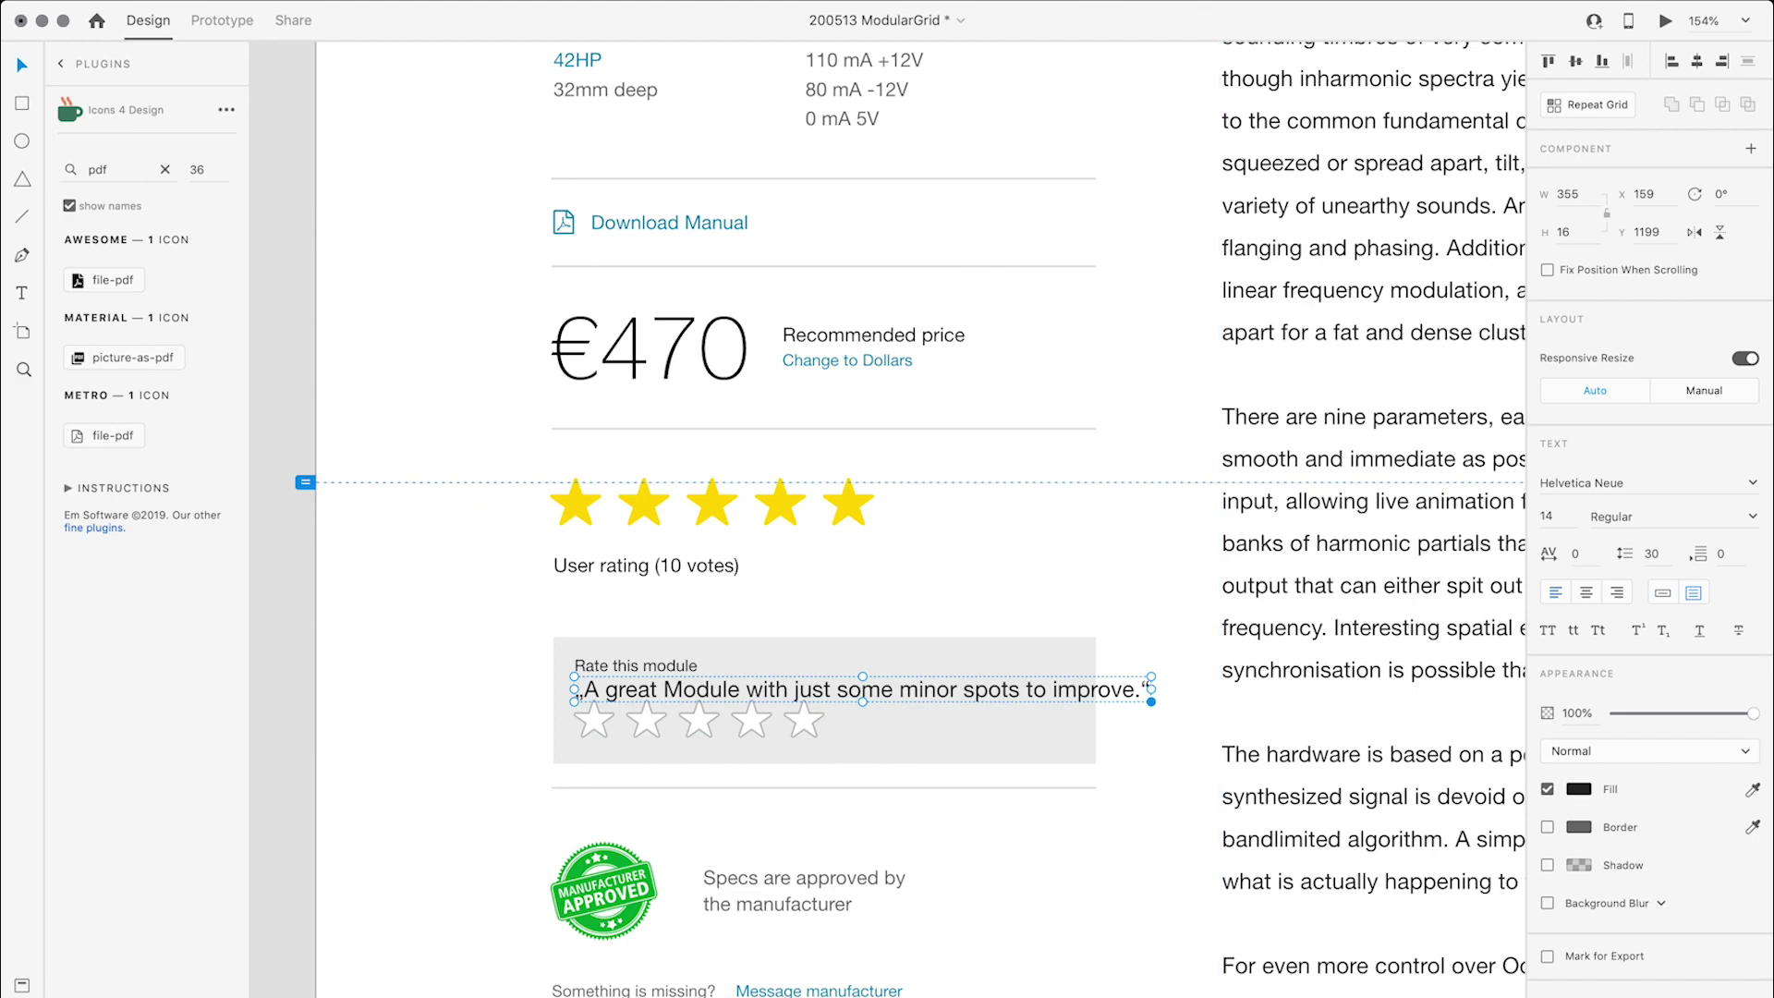
scroll(887, 555, down, 3)
text(18)
key(Return)
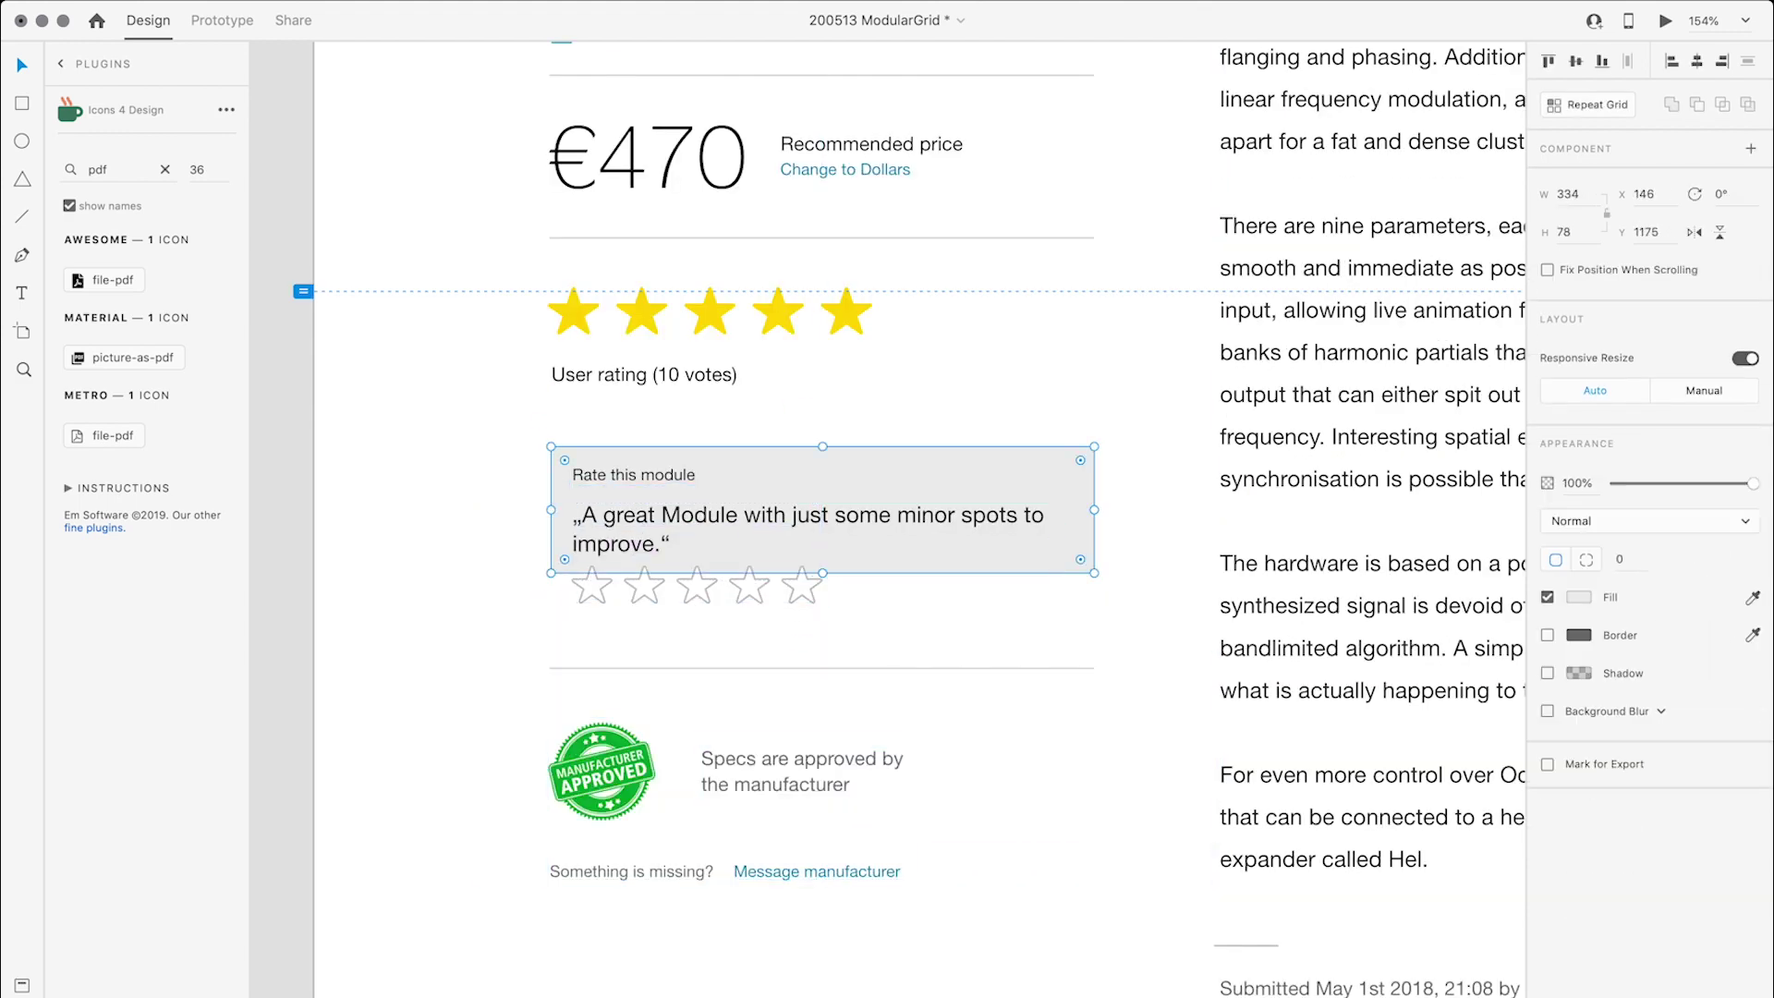